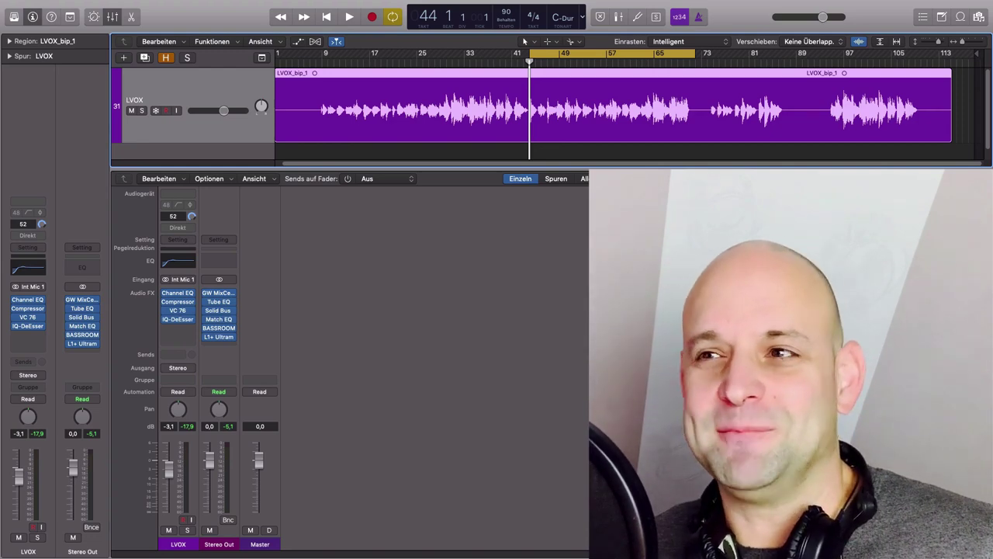
Step: Play the looped section from bar 44 to audition the LVOX vocal without reverb, and stop playback
key("space")
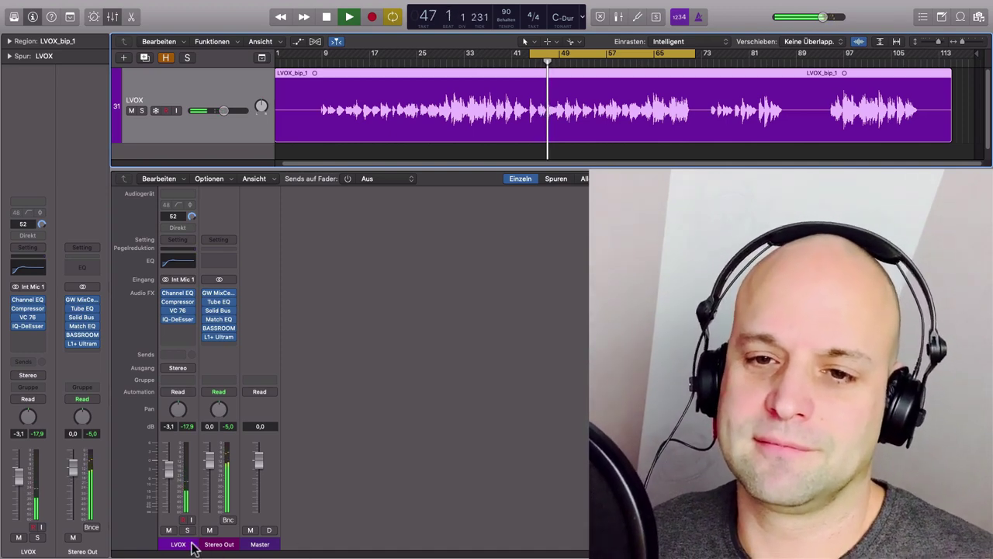
left_click(185, 545)
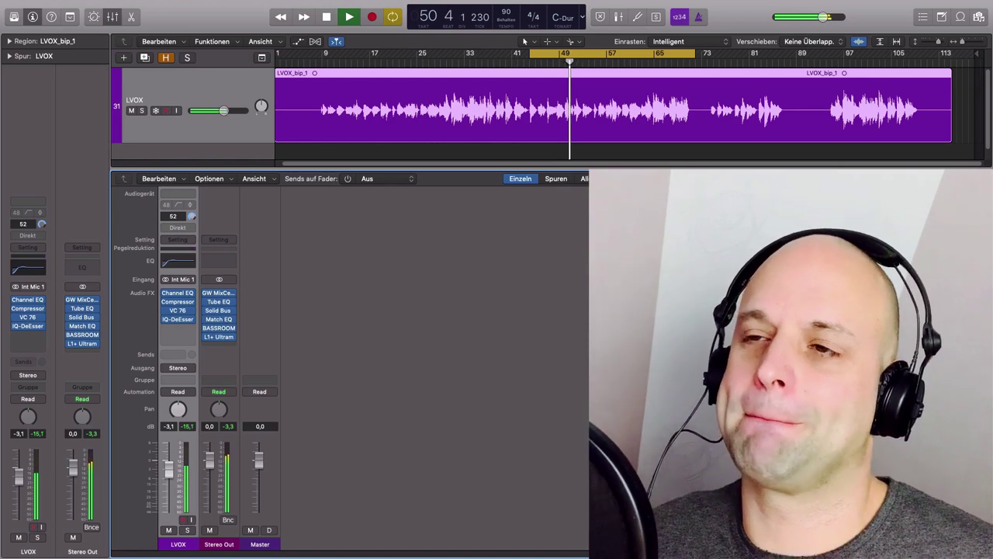
key("space")
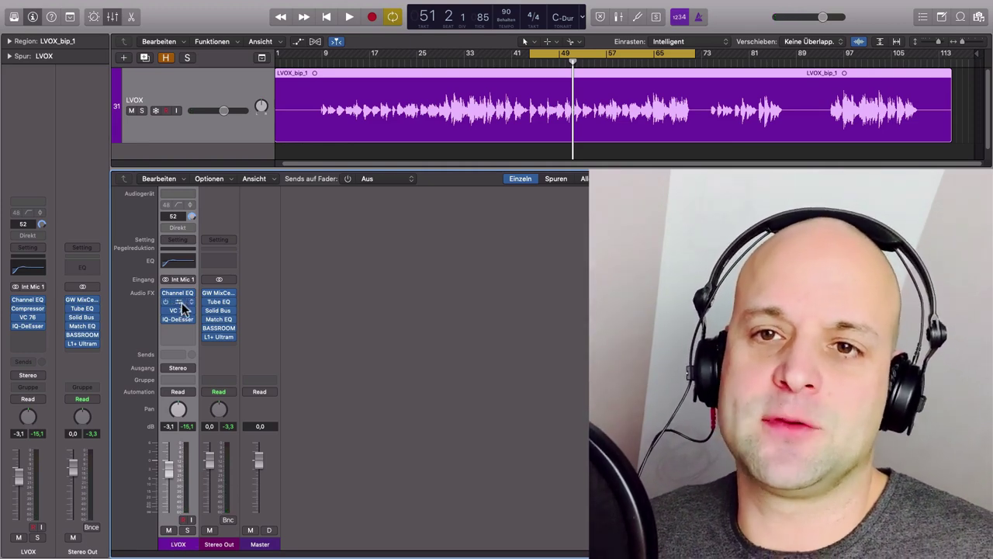
Step: Add a send to Bus 20 on the LVOX channel
mouse_move(179, 299)
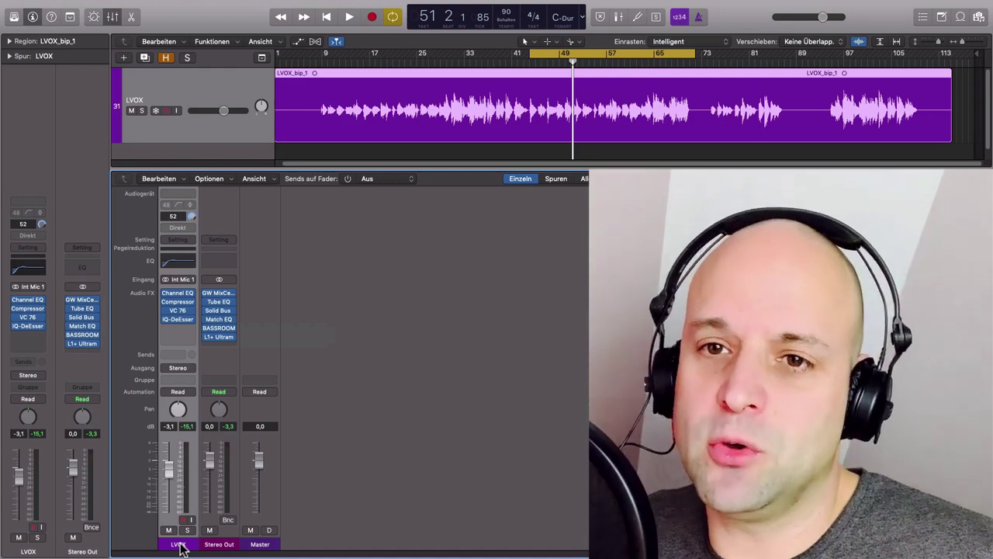
left_click(180, 353)
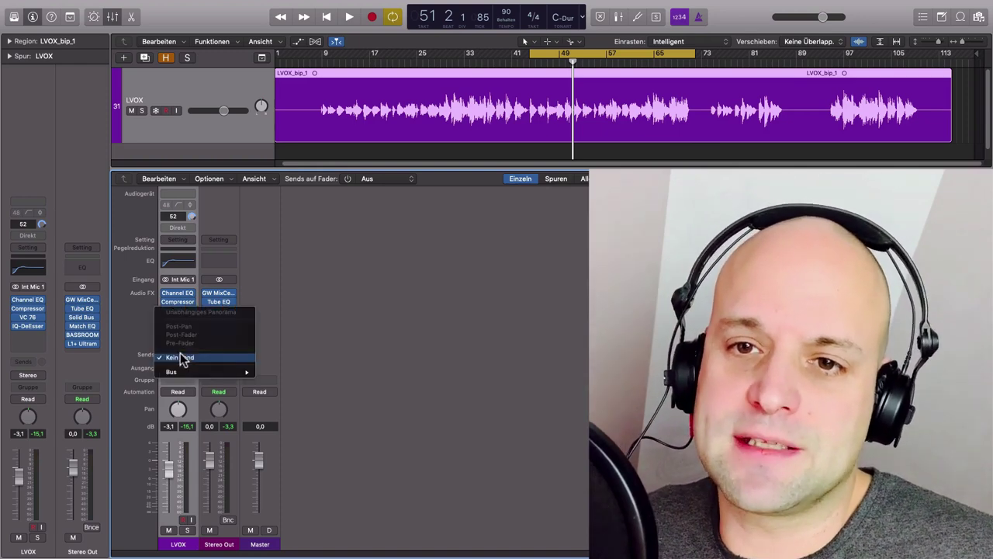
mouse_move(198, 375)
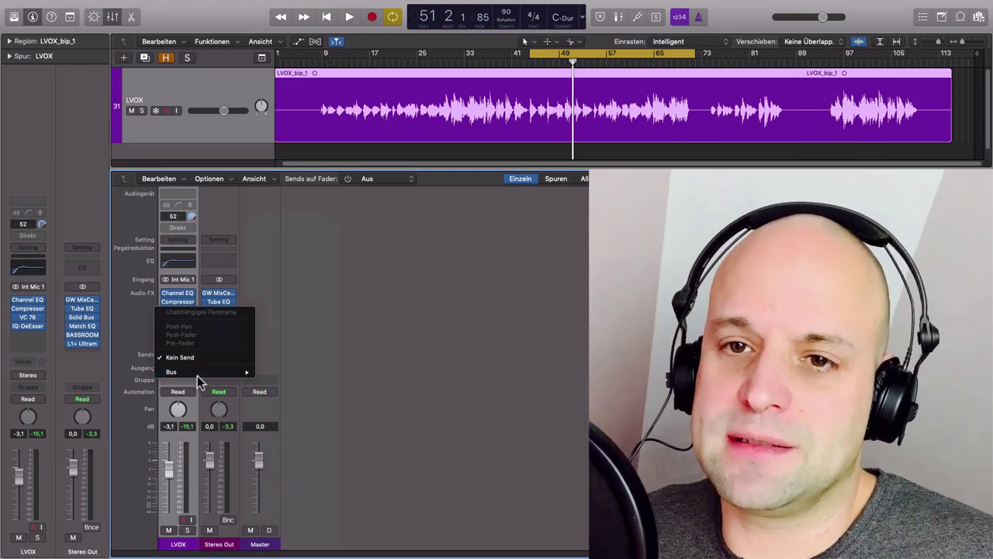
left_click(282, 388)
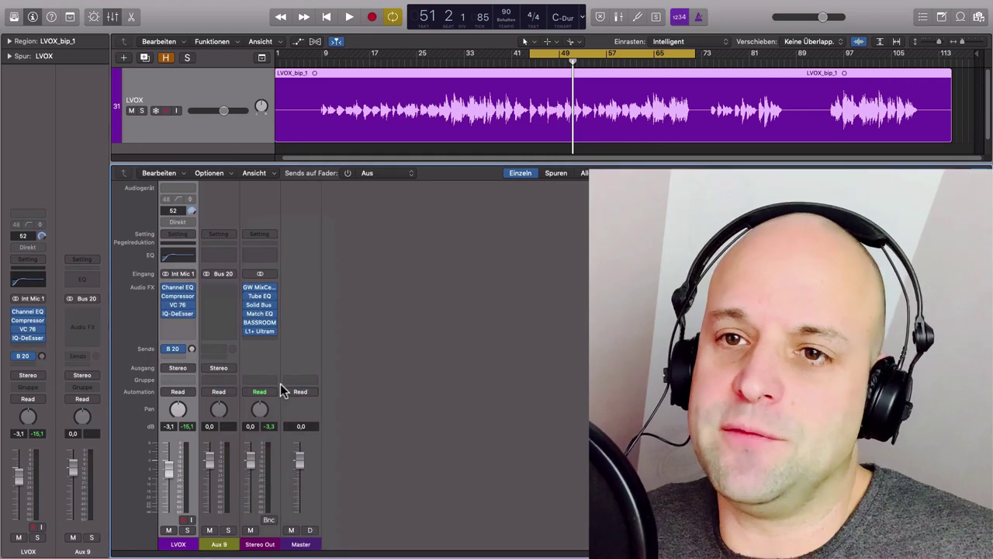
Step: Rename the new aux channel fed by Bus 20 as Hall
double_click(221, 544)
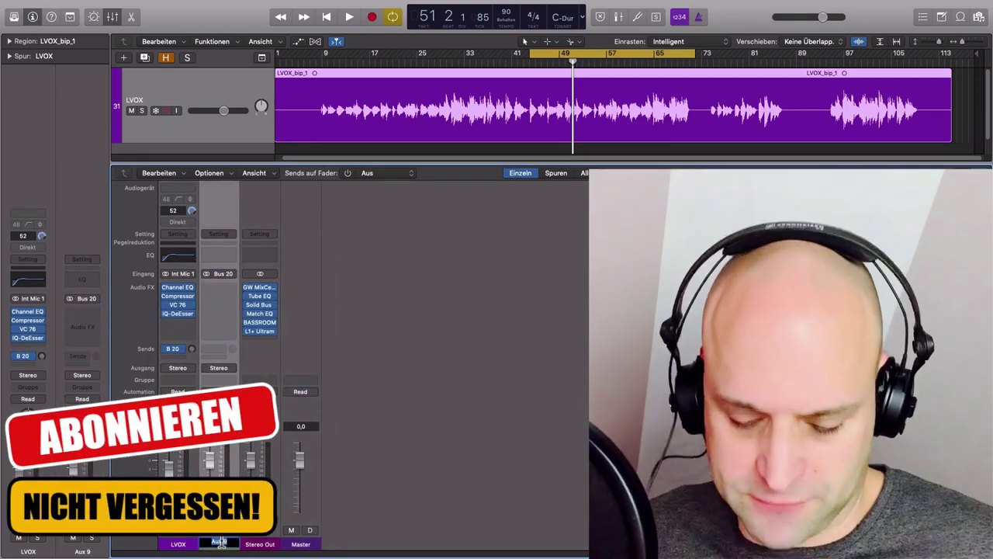
type("Hal")
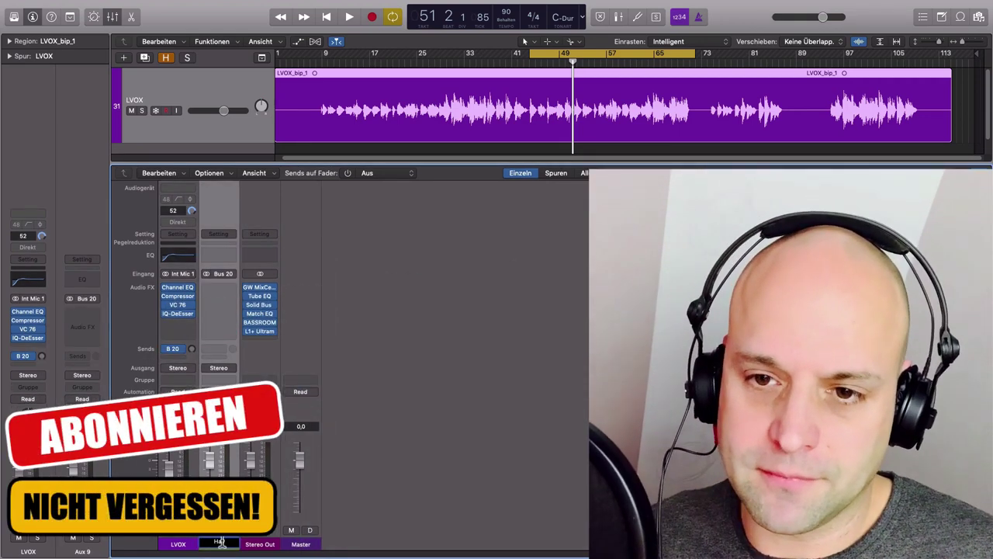
type("l")
key("Return")
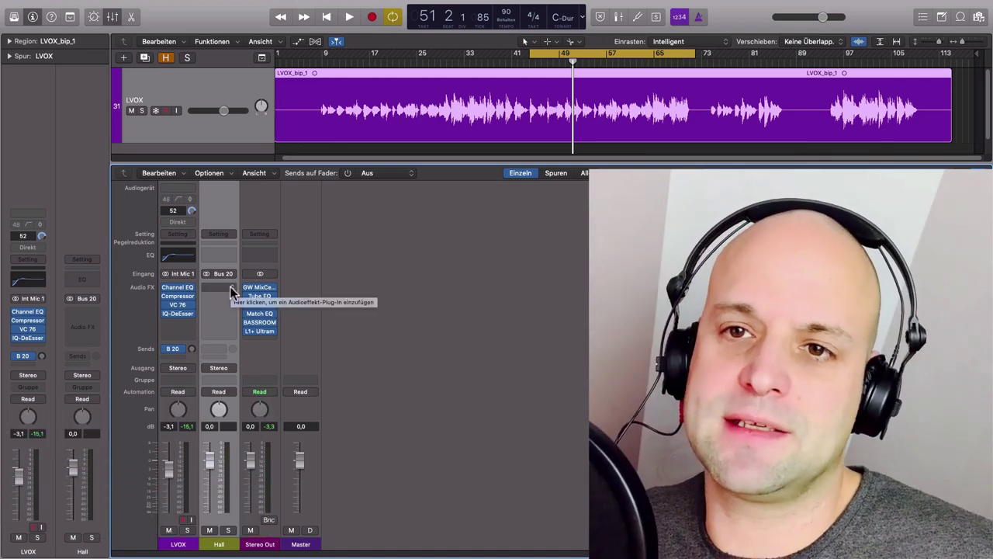
Step: Insert the stereo ChromaVerb reverb as the first audio effect on the Hall channel
left_click(230, 286)
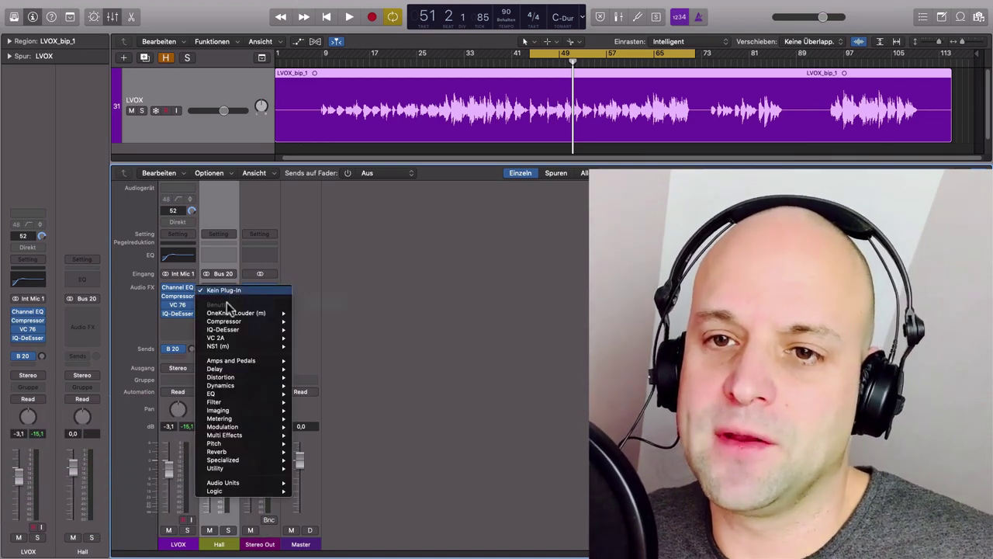
mouse_move(237, 453)
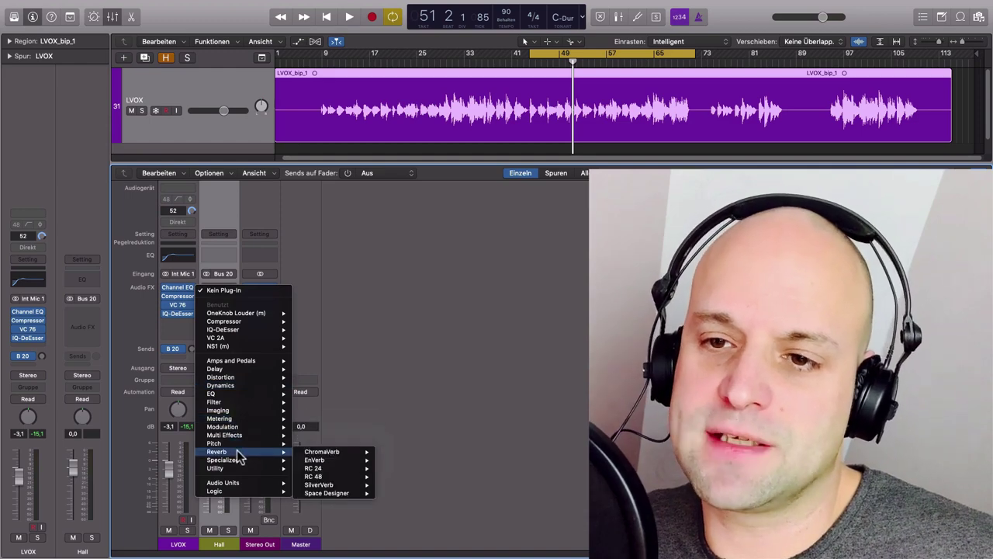
mouse_move(348, 452)
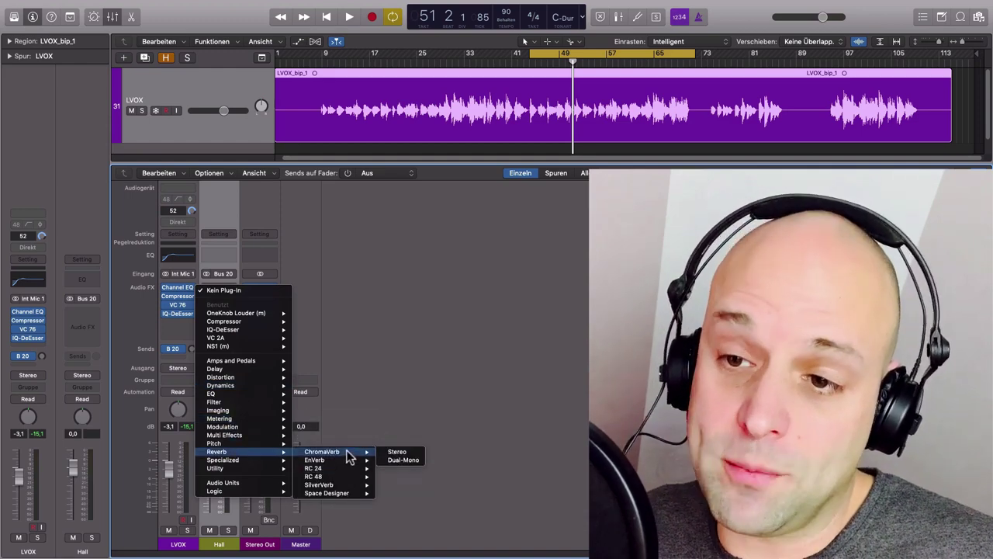
left_click(387, 452)
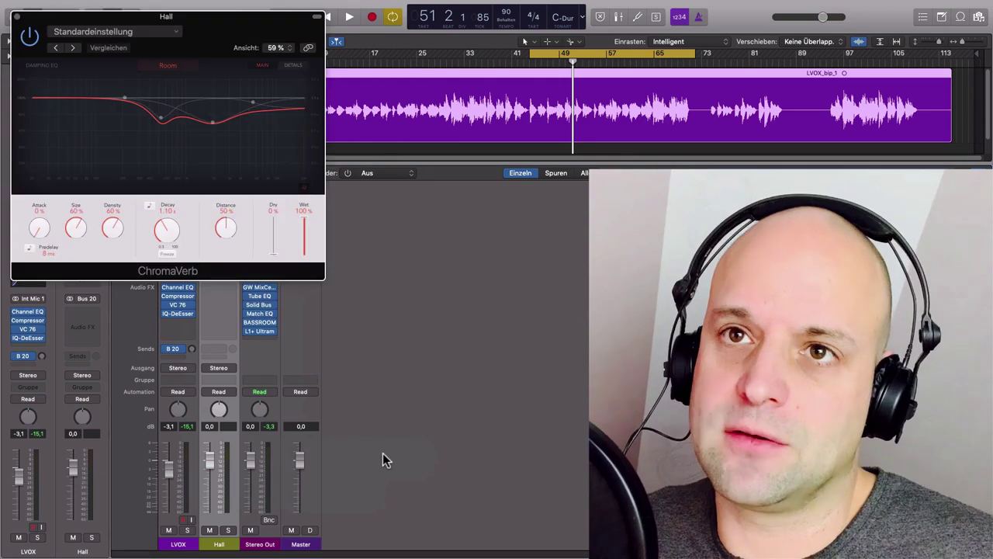
Step: Move the ChromaVerb window clear of the channel strips and flatten its damping EQ curve to about 100%
left_click_drag(200, 33, 503, 130)
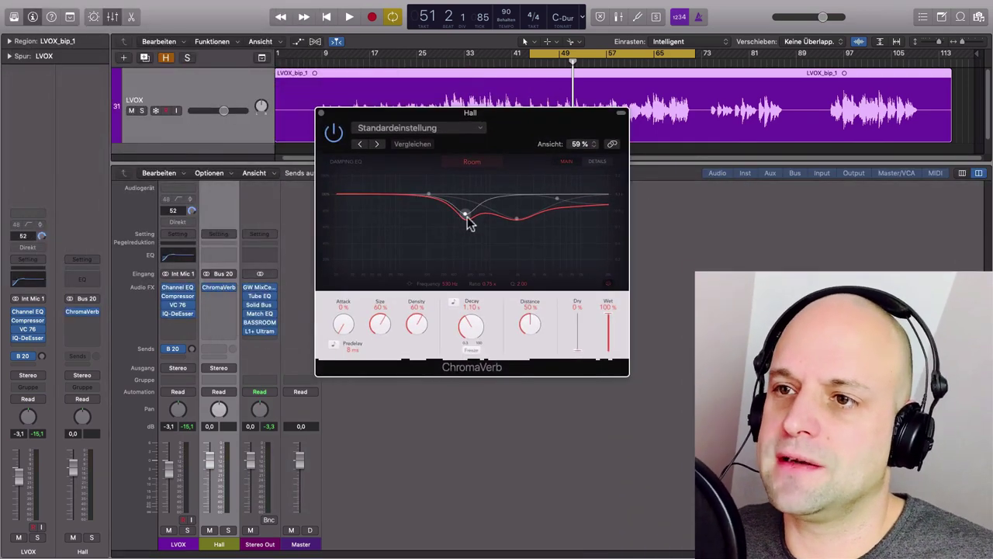
left_click_drag(466, 215, 463, 192)
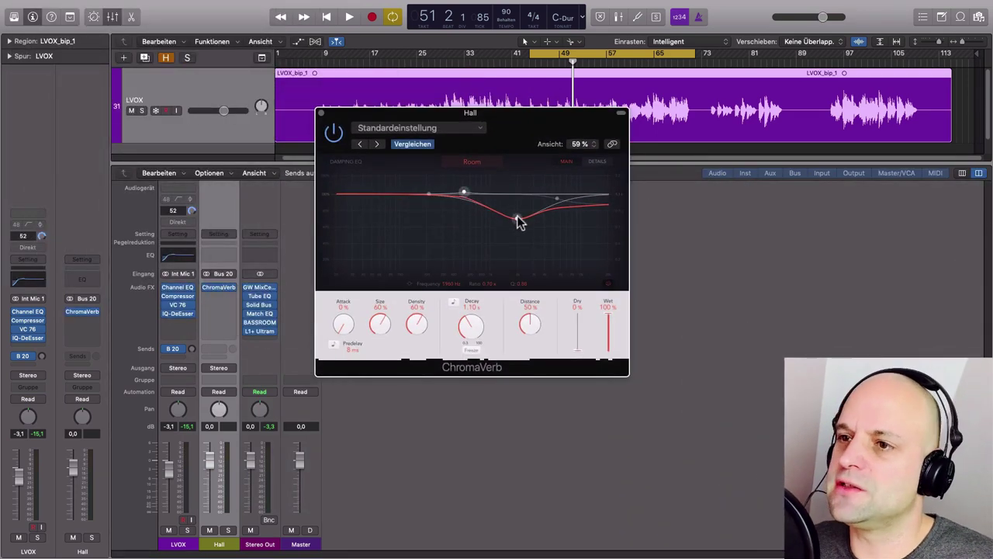
left_click_drag(519, 220, 560, 194)
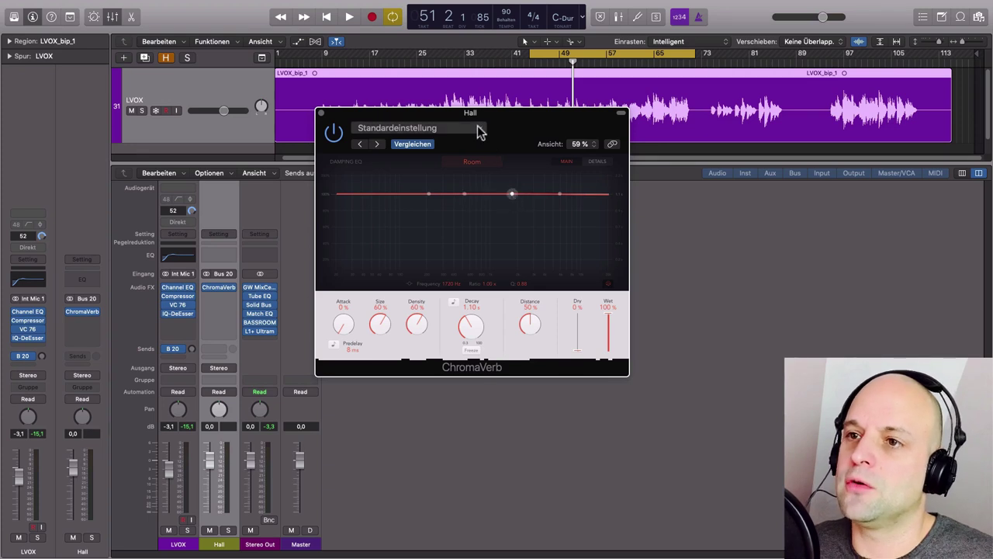
Step: Set ChromaVerb's room type to Dark Room and close the room selection
left_click(475, 162)
left_click(420, 261)
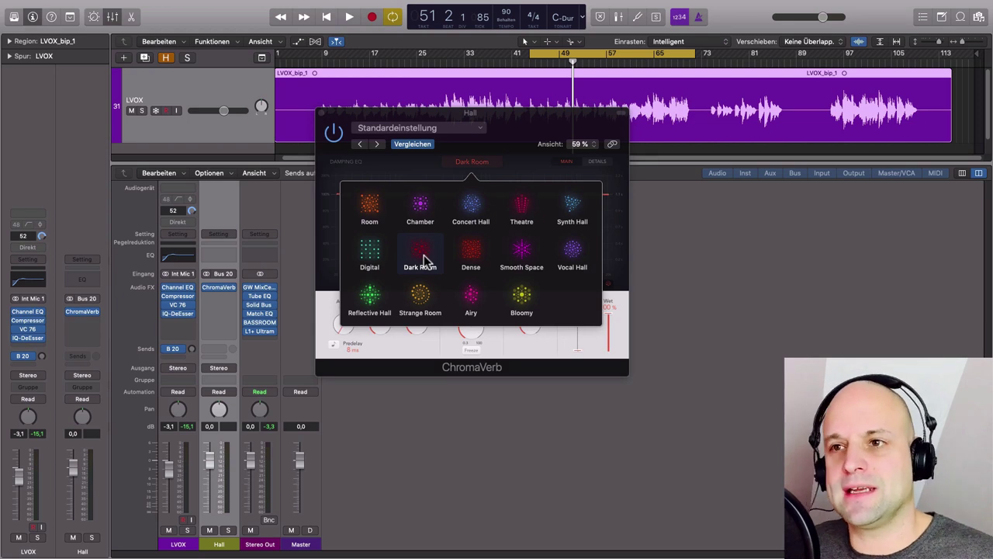
left_click(512, 133)
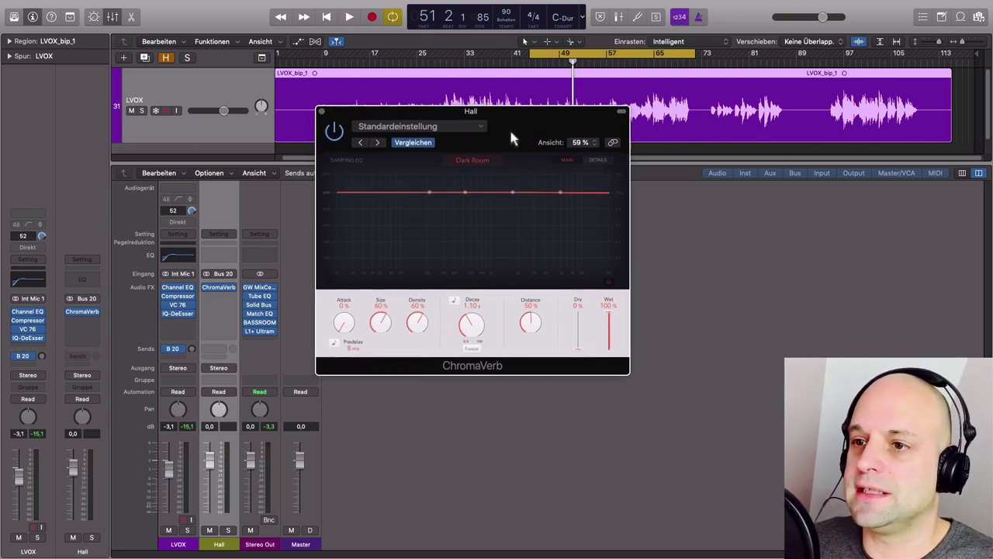
left_click_drag(509, 128, 498, 124)
Step: Turn up LVOX's send to Bus 20 and move the ChromaVerb window further away from the channel strips
left_click(178, 351)
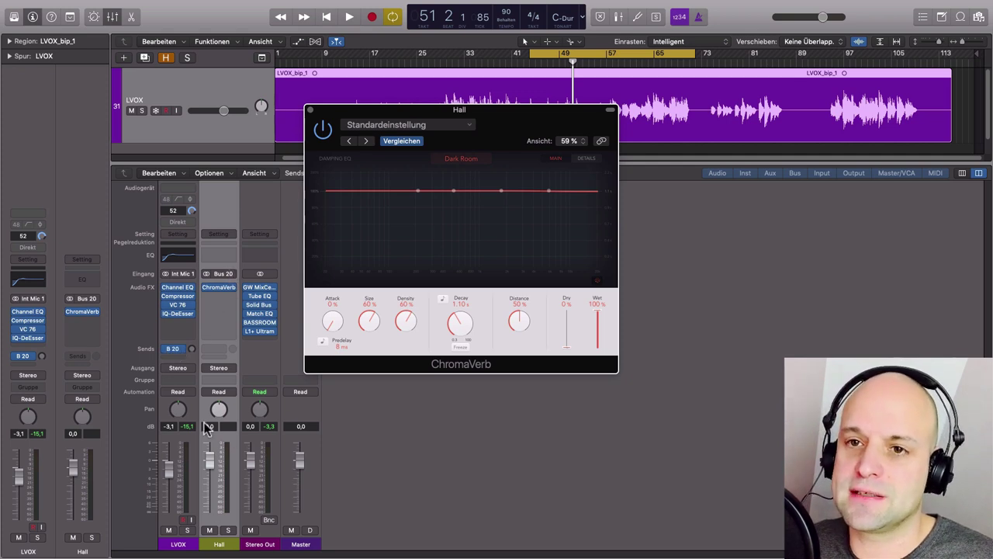
left_click_drag(192, 347, 186, 330)
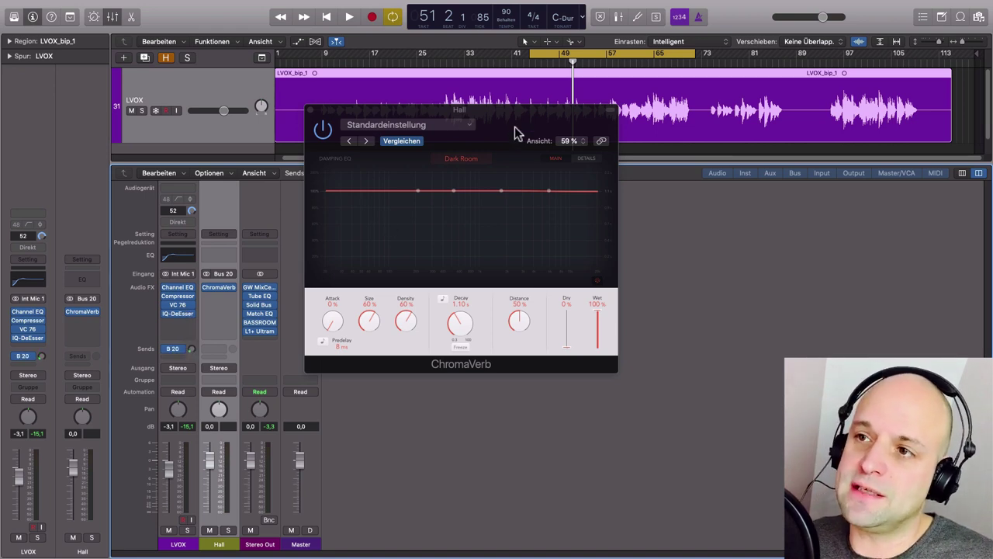
left_click_drag(520, 136, 594, 209)
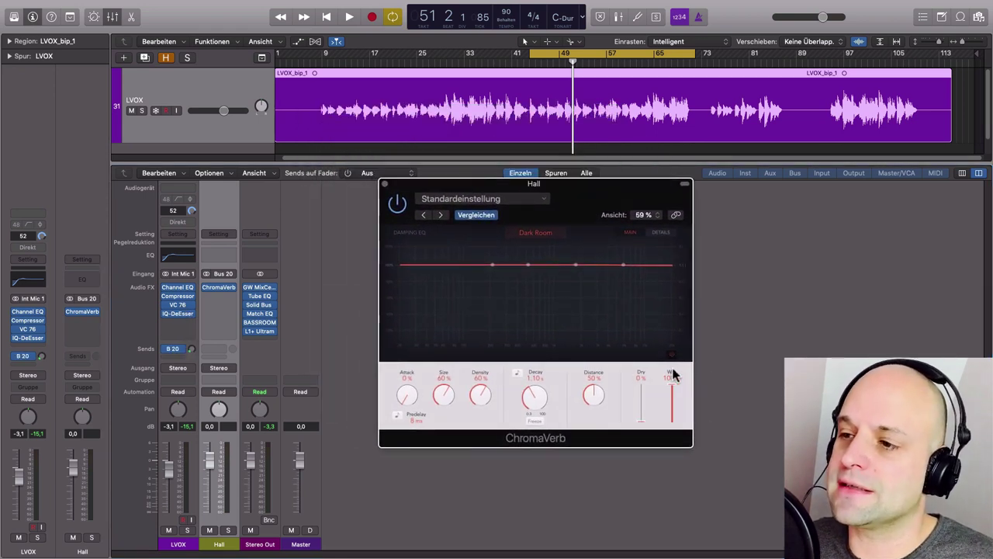
left_click_drag(672, 396, 673, 378)
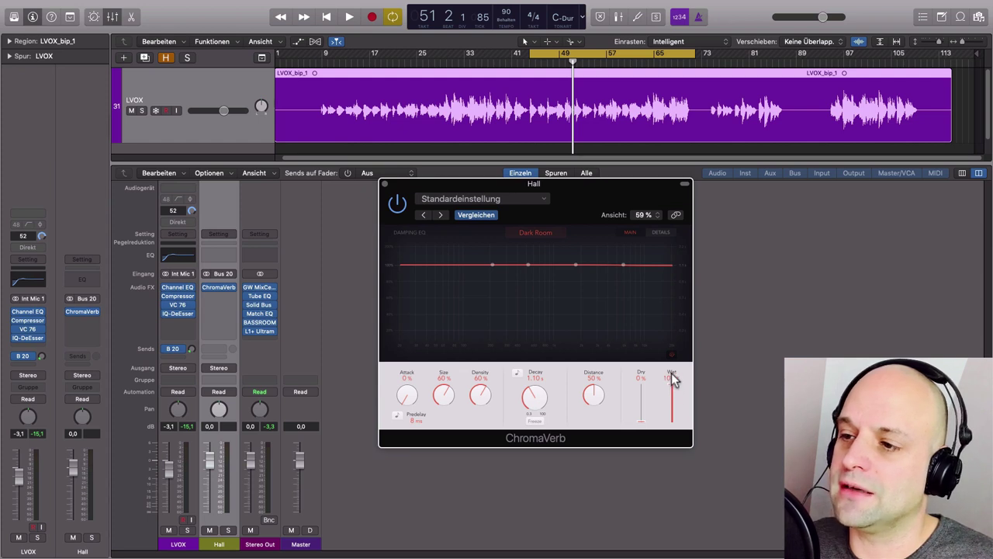
left_click_drag(594, 211, 627, 239)
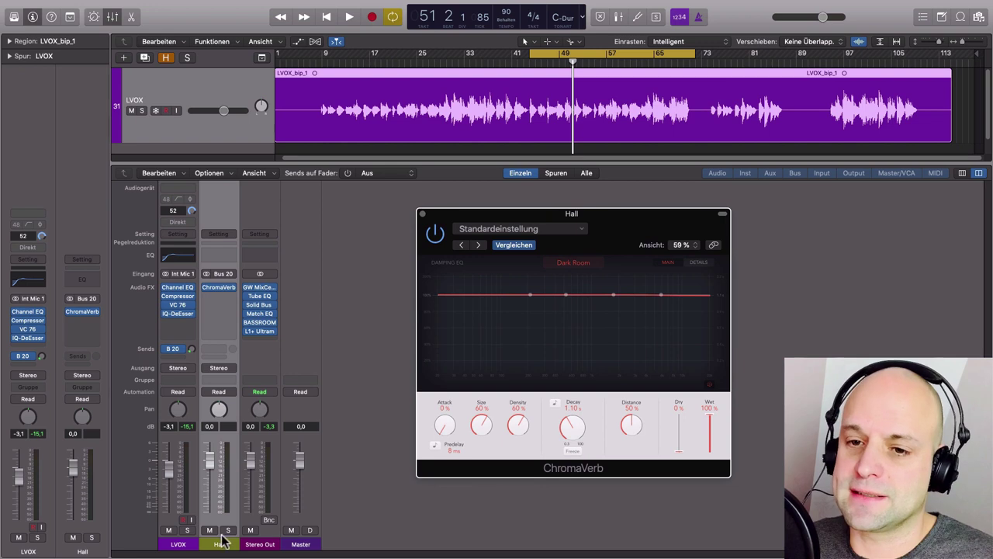
Step: During playback, raise LVOX's Bus 20 send to about -6.9 dB and briefly audition the vocal in solo
left_click(602, 61)
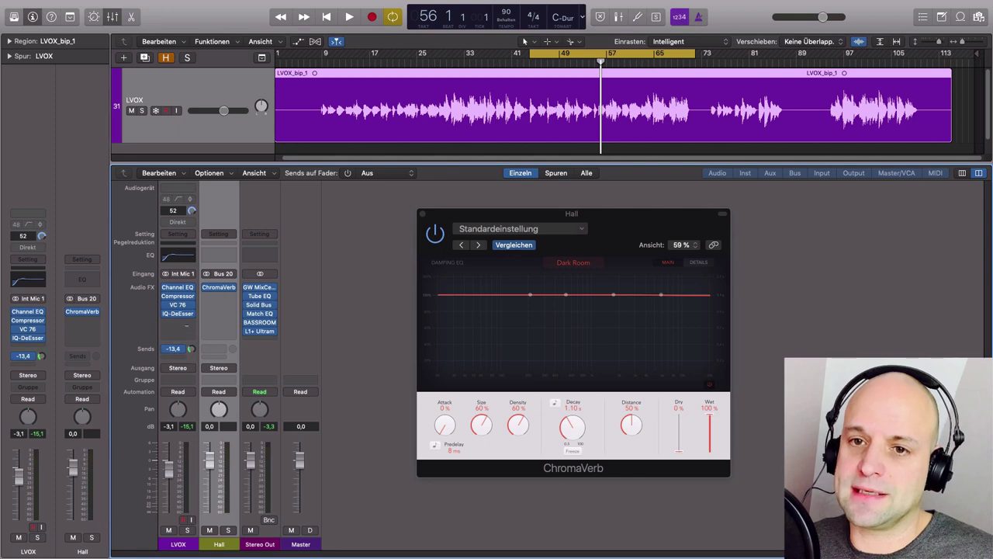
key("space")
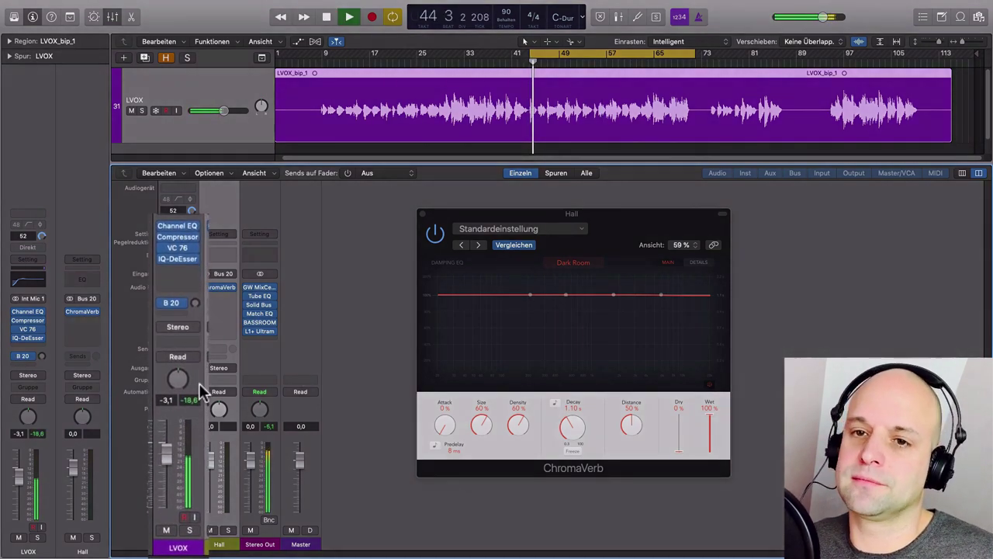
mouse_move(197, 278)
left_mouse_down()
mouse_move(189, 202)
mouse_move(196, 273)
left_mouse_up()
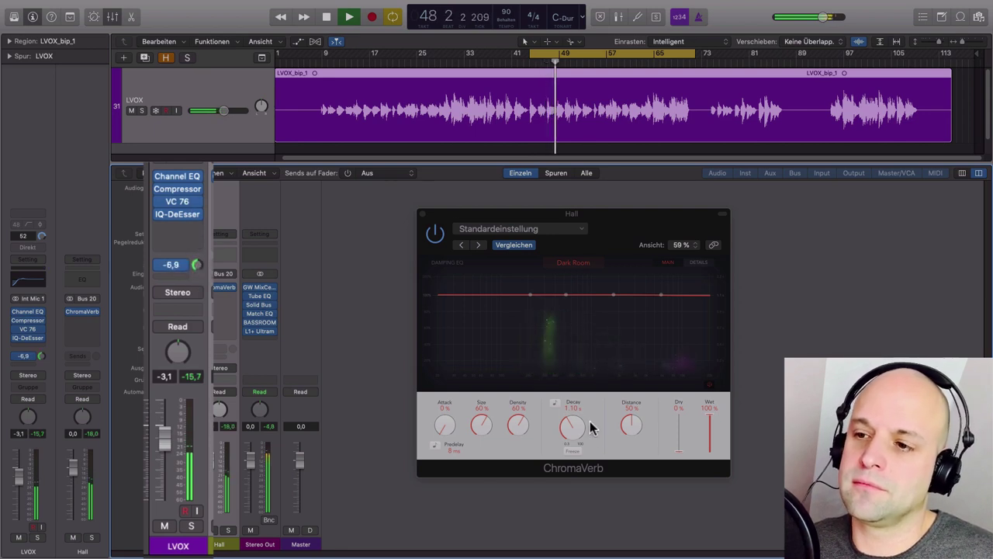
left_click(192, 526)
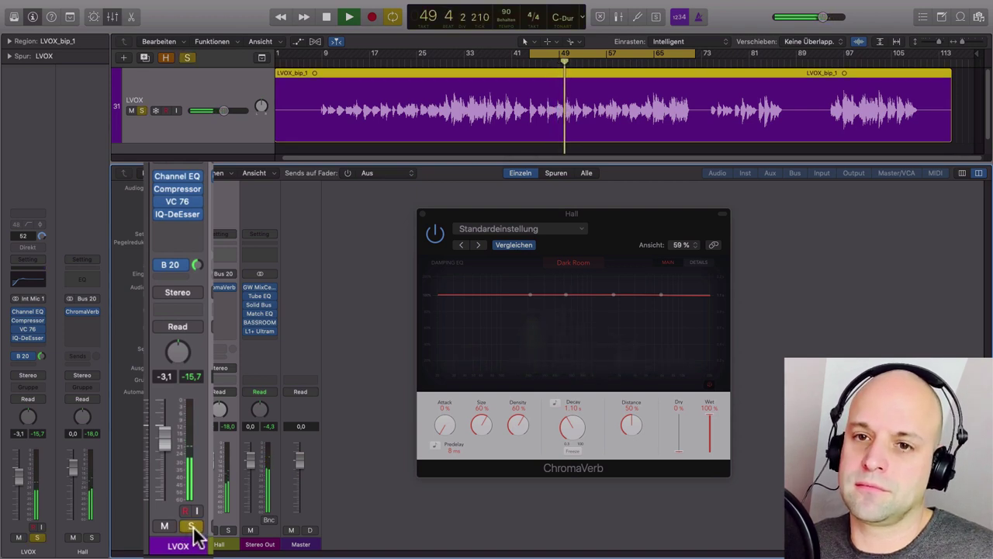
left_click(192, 526)
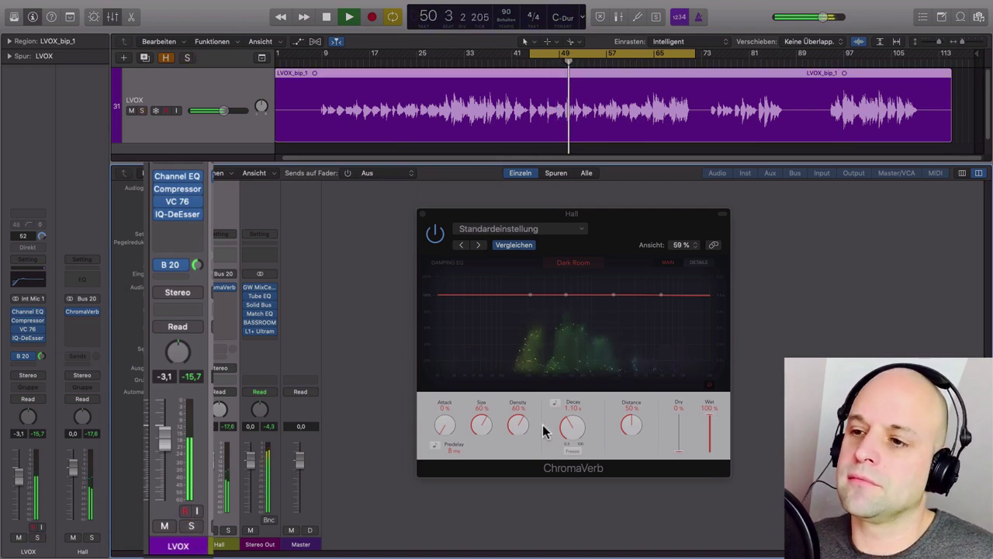
Step: Set ChromaVerb's decay to 1.80 s and lower LVOX's send level to Bus 20
left_click_drag(566, 428, 558, 413)
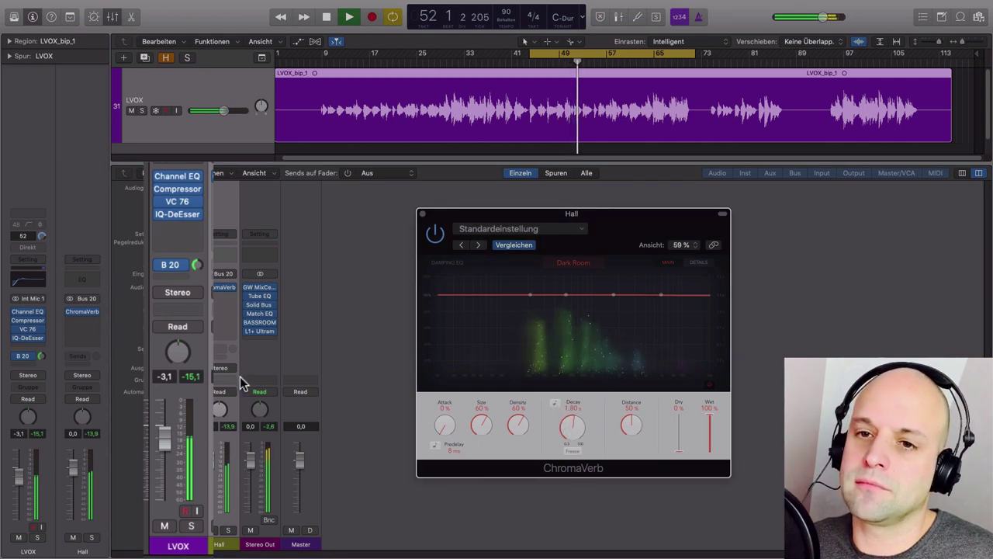
left_click_drag(198, 260, 200, 284)
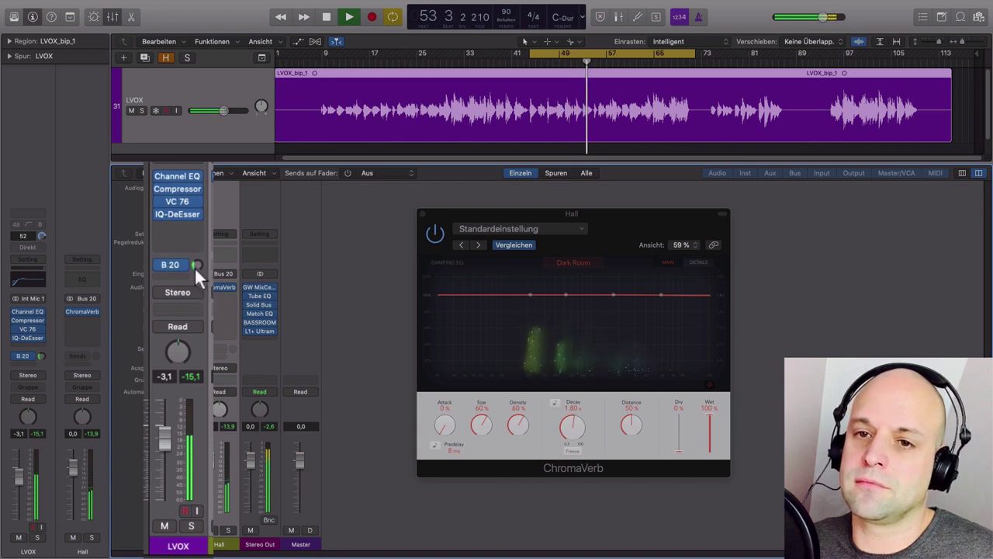
Step: Compare the vocal with the Bus 20 send bypassed and re-enabled, and fine-tune the send level
left_click(159, 265)
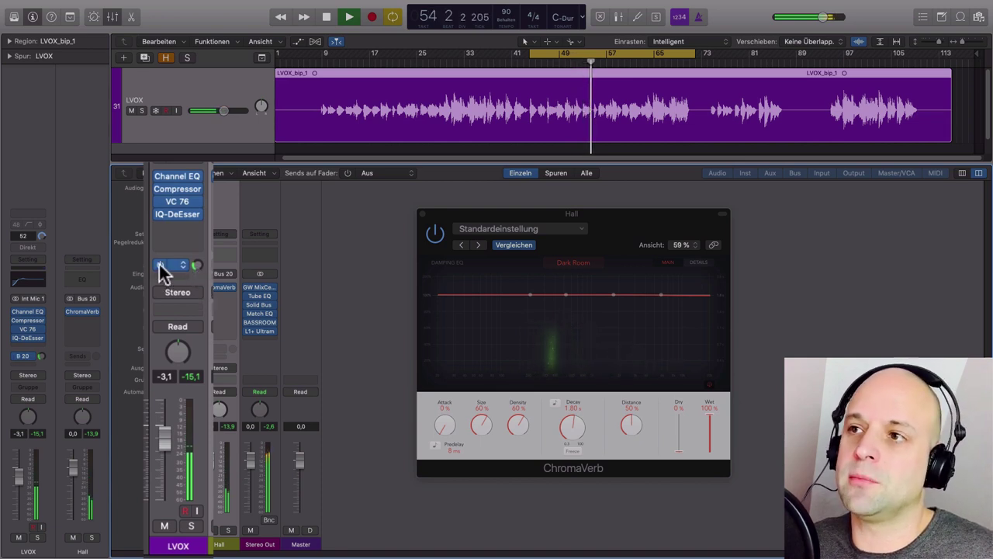
left_click(159, 265)
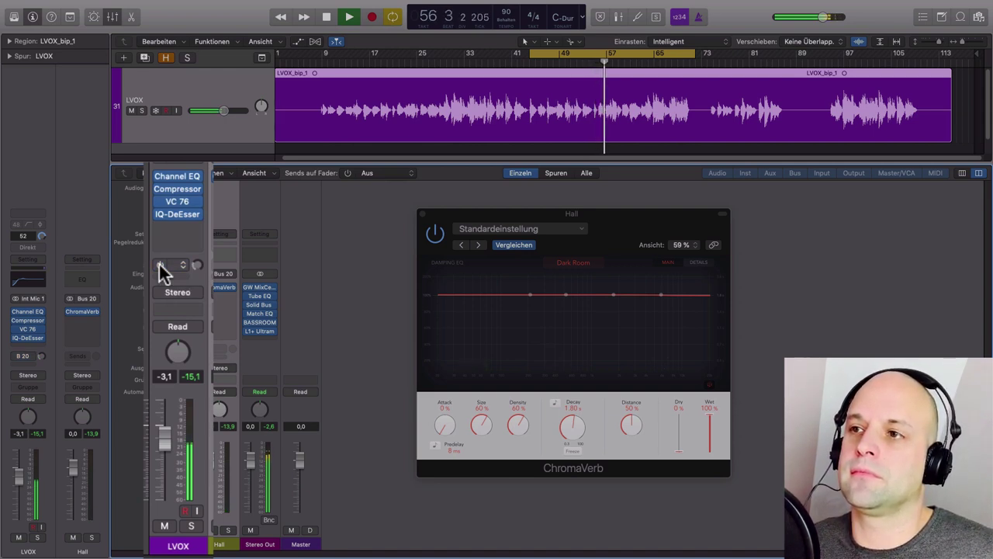
left_click(160, 265)
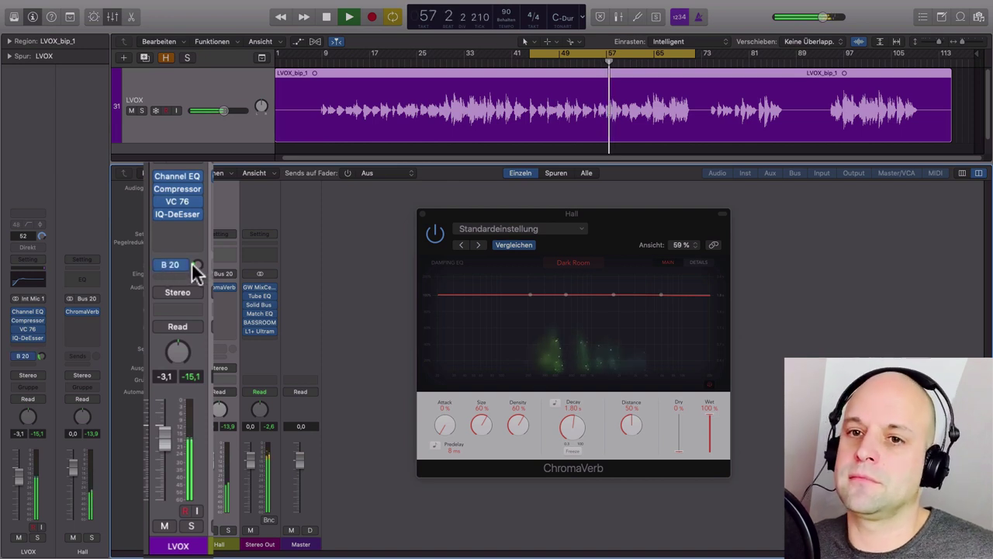
mouse_move(196, 267)
left_mouse_down()
mouse_move(195, 258)
mouse_move(192, 280)
left_mouse_up()
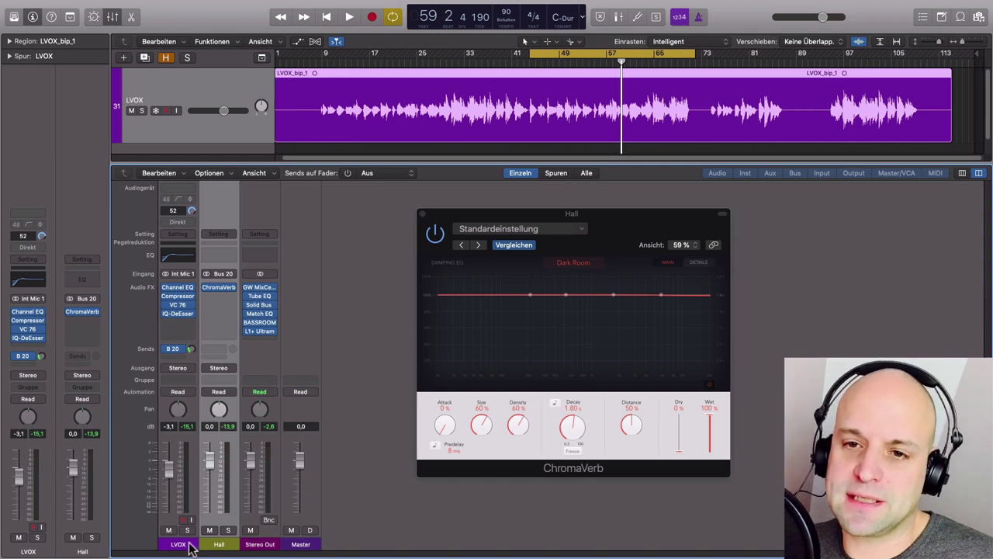
Step: Add a second send on LVOX routed to Bus 21 and close the ChromaVerb window
left_click(172, 366)
mouse_move(186, 371)
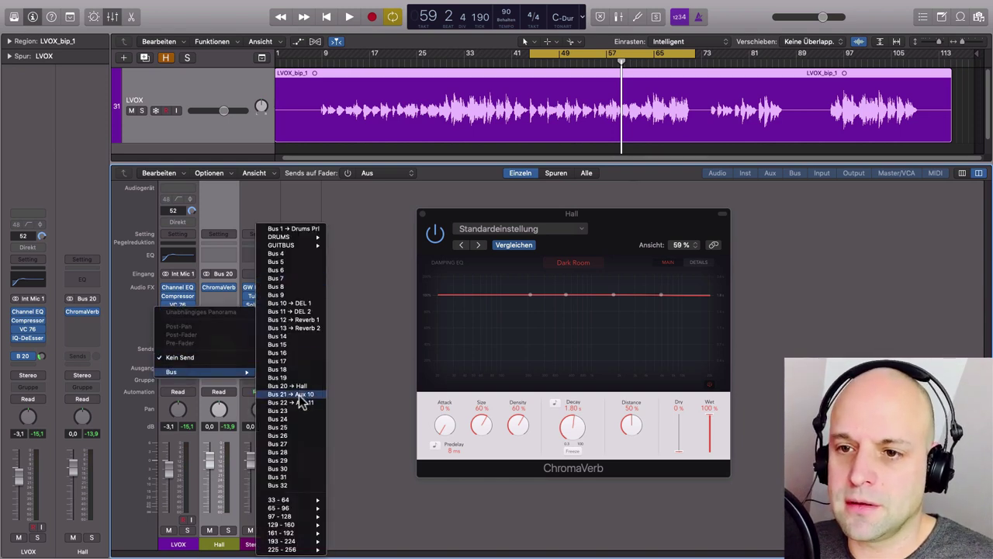
left_click(299, 385)
left_click(422, 214)
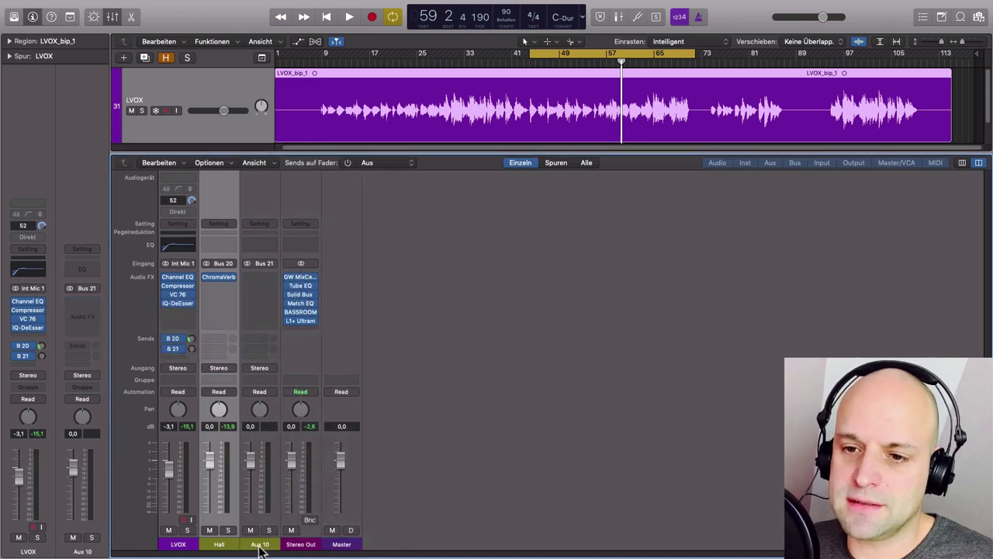
Step: Rename the Aux 10 channel as DBL
double_click(260, 544)
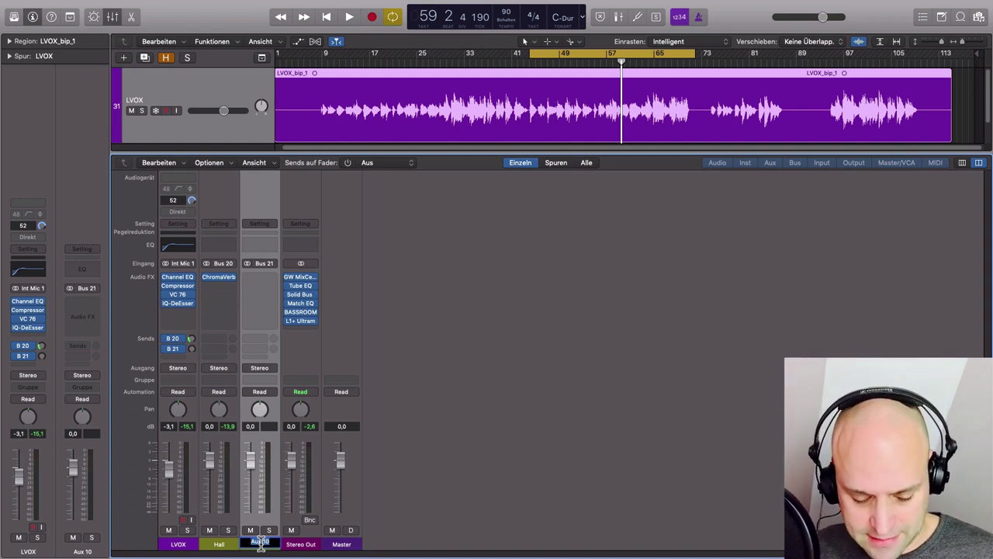
type("DBL")
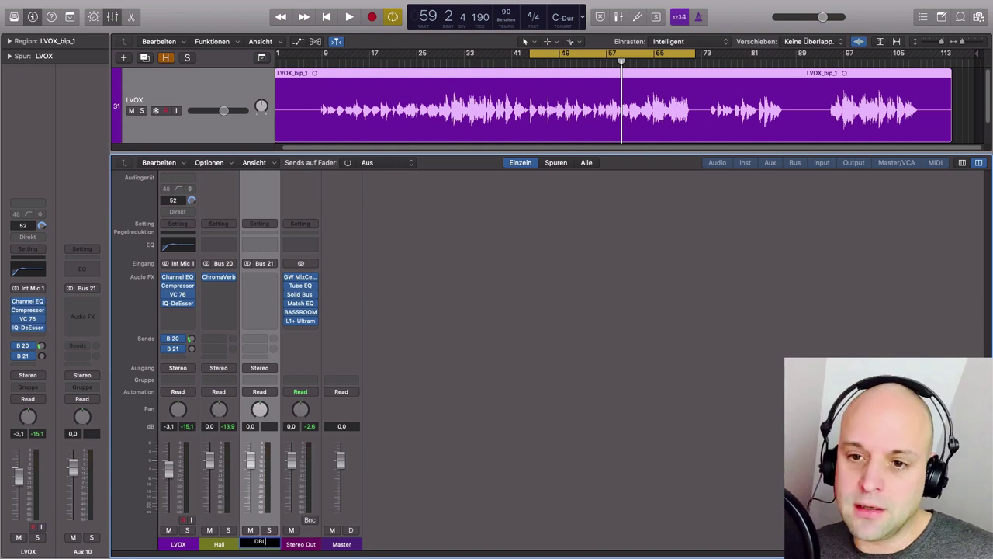
key("Return")
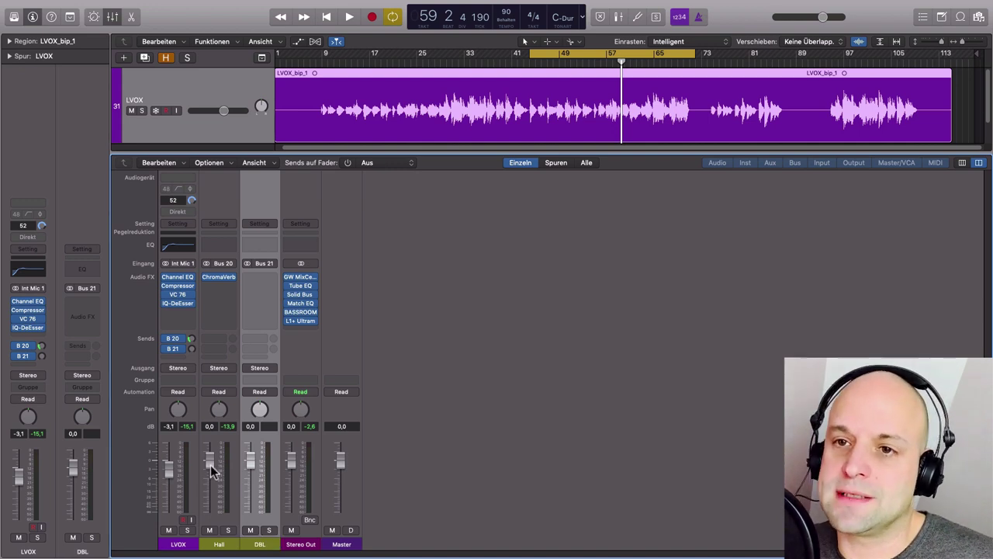
Step: Insert the iZotope Vocal Doubler plug-in in stereo on the DBL channel
left_click(267, 276)
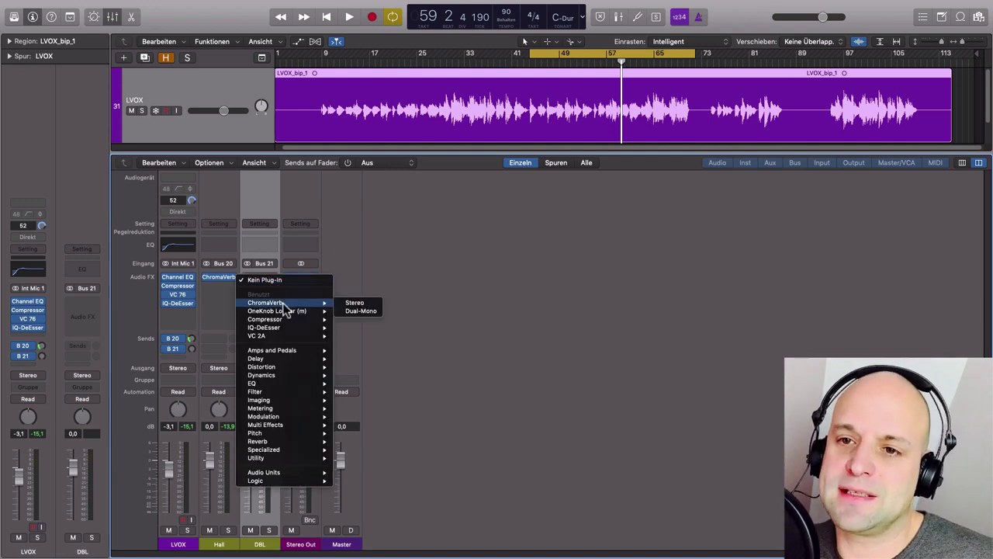
mouse_move(279, 472)
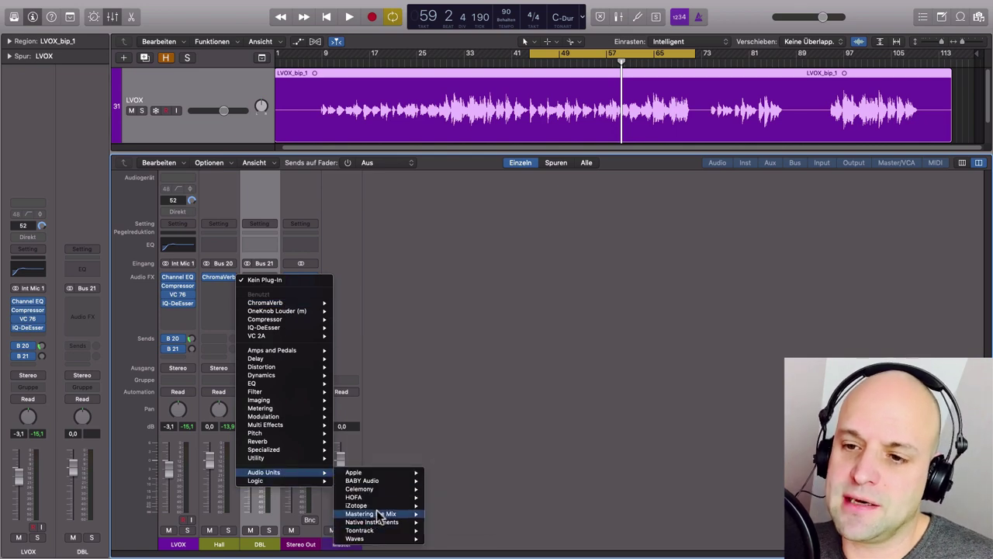
mouse_move(365, 505)
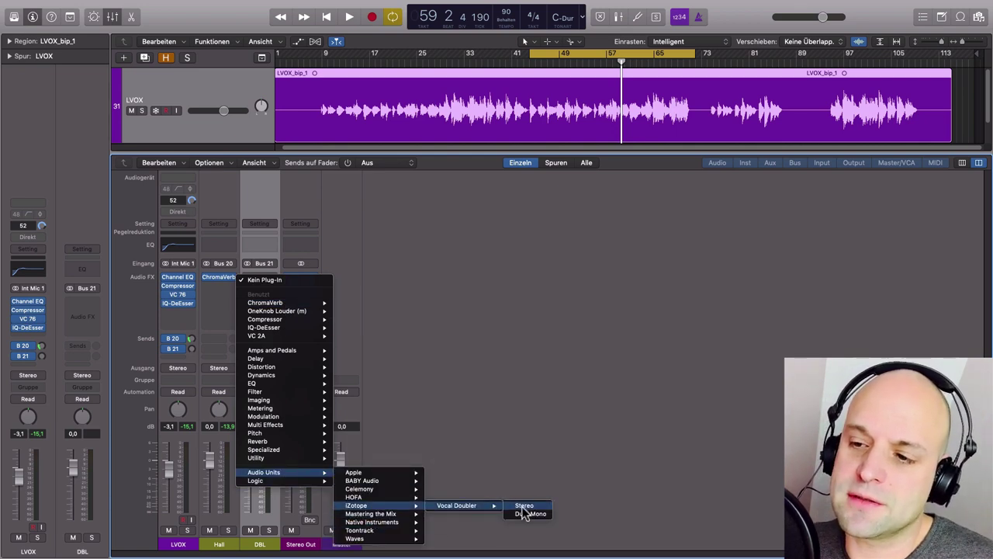
left_click(521, 506)
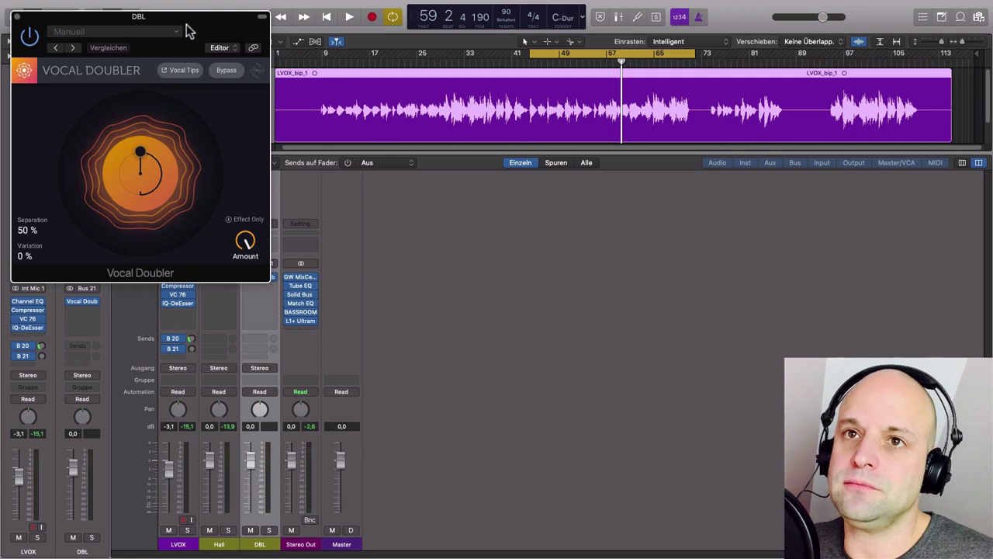
Step: Set Vocal Doubler's separation to 100 % and variation to 50 %, placing its window clear of the channel strips
left_click_drag(188, 31, 565, 187)
left_click_drag(520, 308, 570, 335)
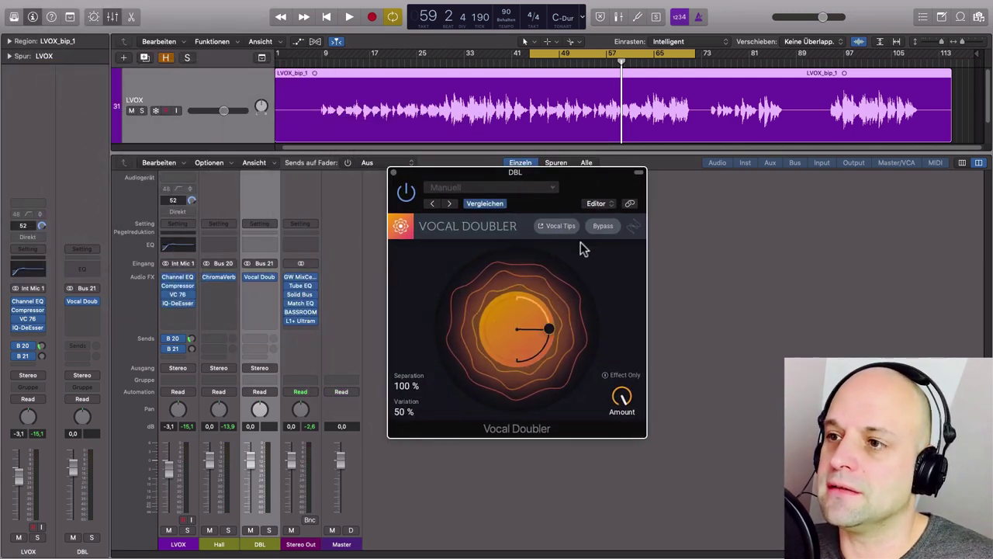
left_click_drag(573, 182, 656, 251)
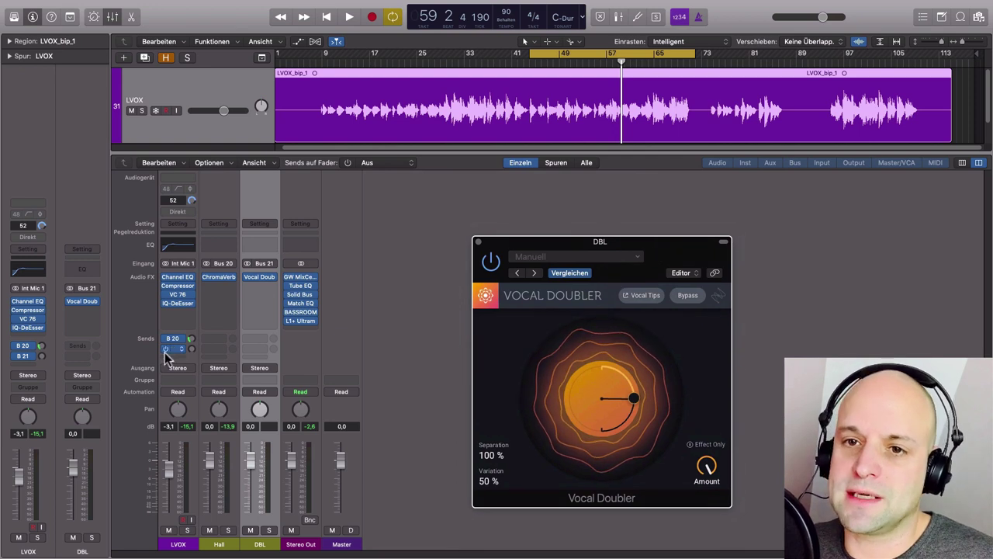
Step: Bypass ChromaVerb on the Hall channel and solo the LVOX channel
left_click(208, 281)
left_click(656, 244)
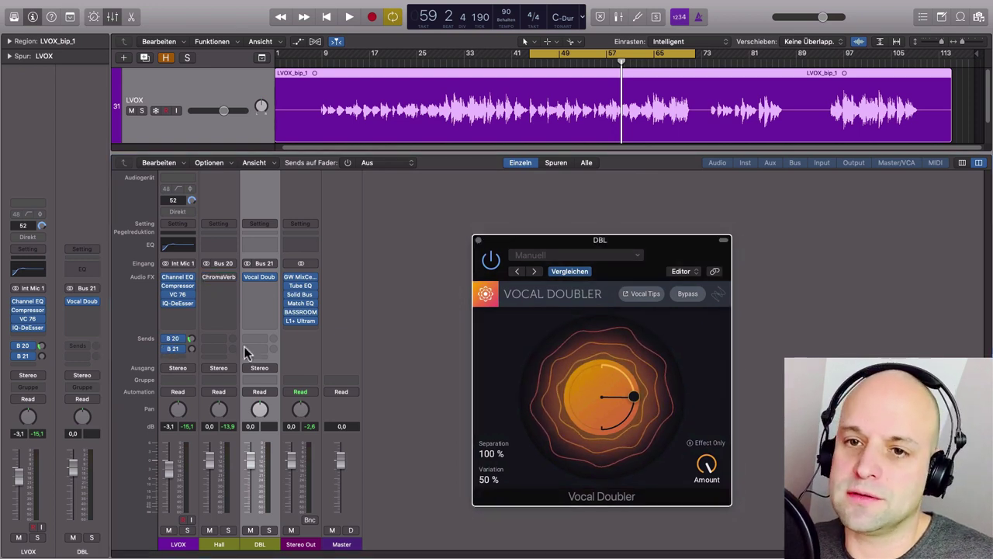
left_click(187, 530)
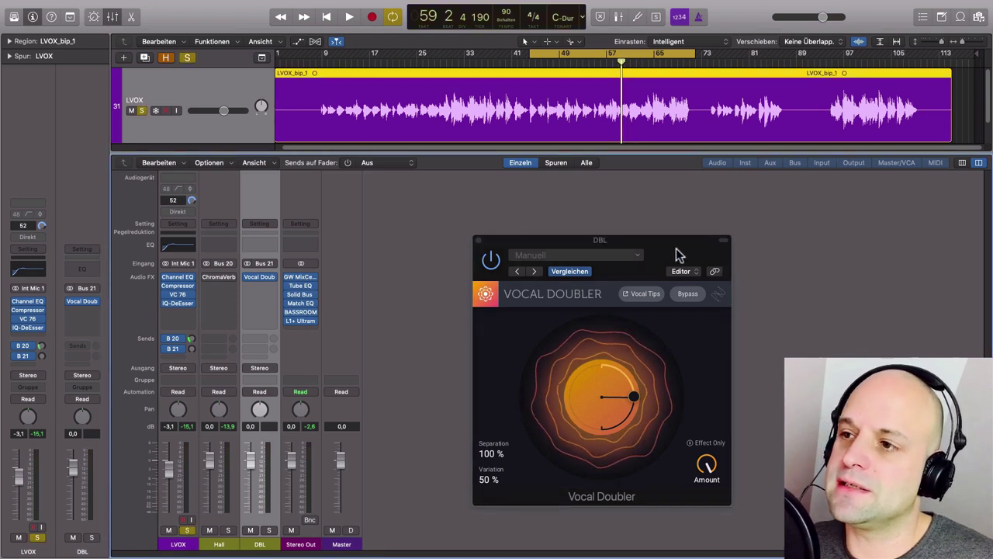
left_click_drag(675, 244, 567, 181)
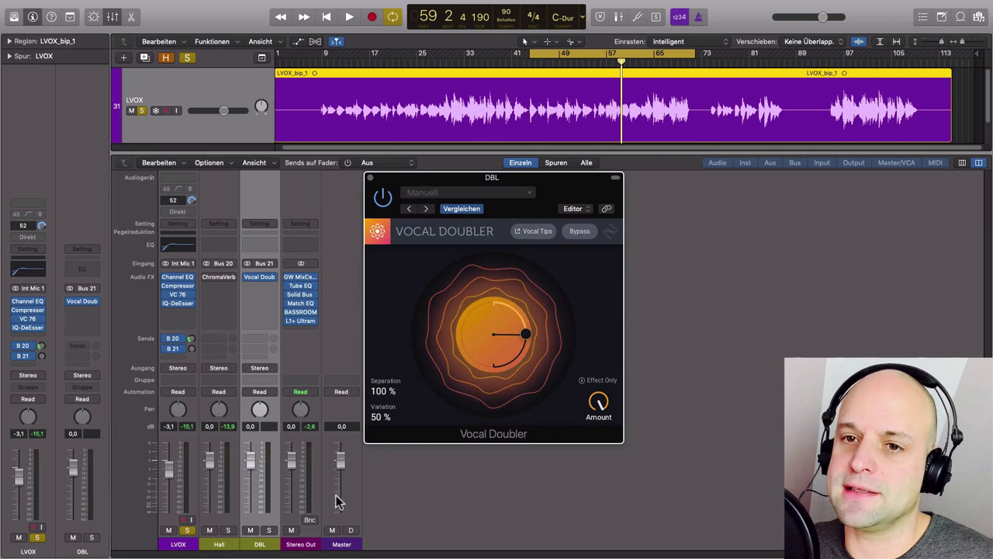
Step: During playback, raise LVOX's Bus 21 send to about +1.4 dB and compare the vocal with Vocal Doubler bypassed and active
key("space")
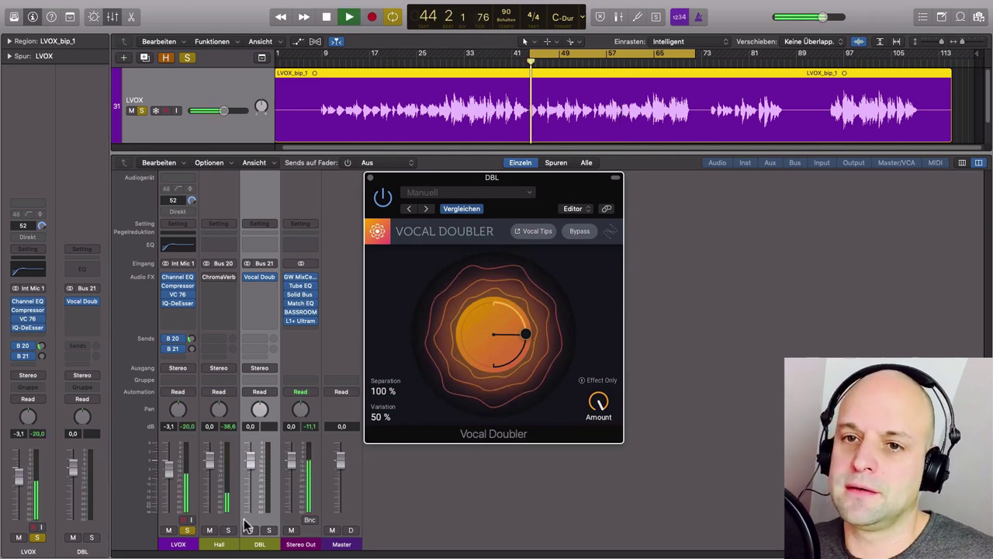
left_click_drag(193, 349, 180, 276)
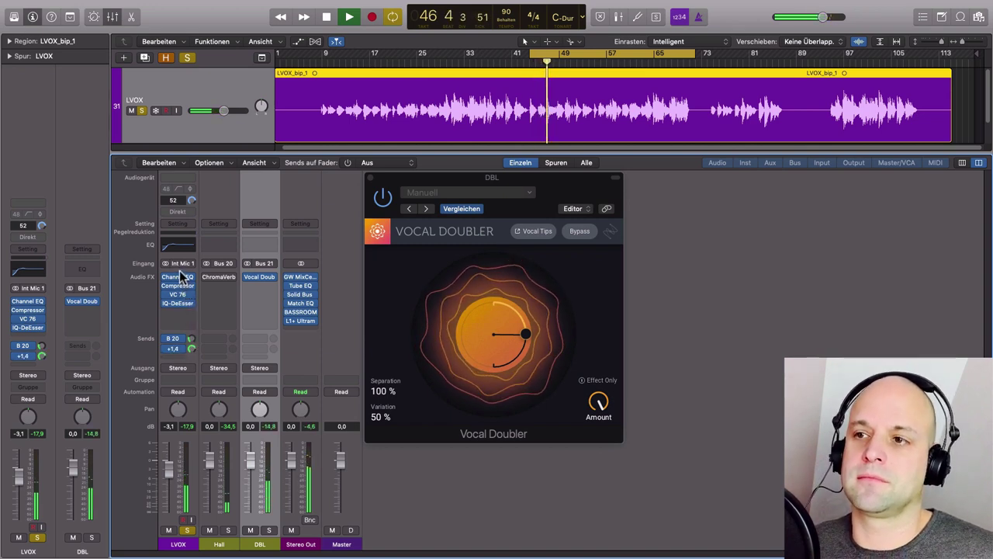
left_click(580, 231)
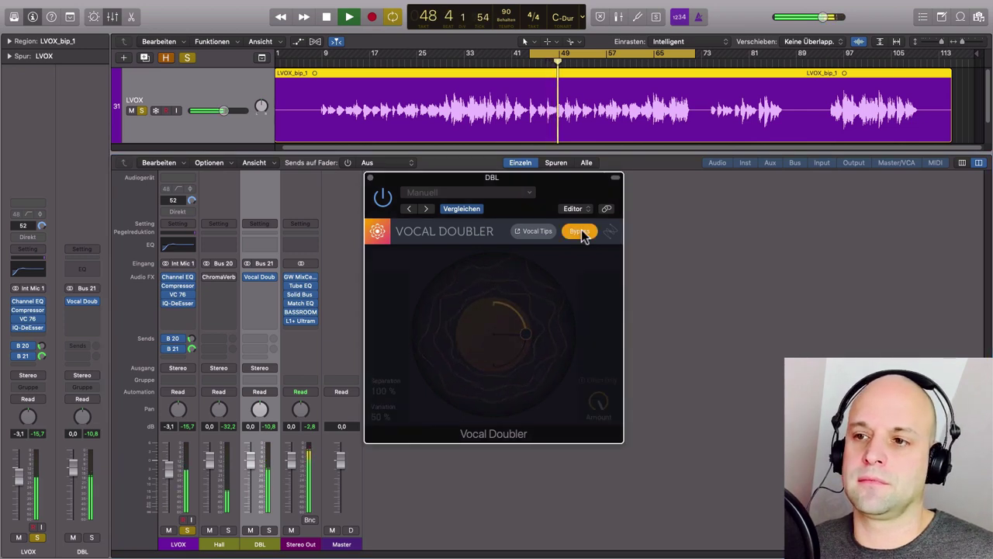
left_click(582, 231)
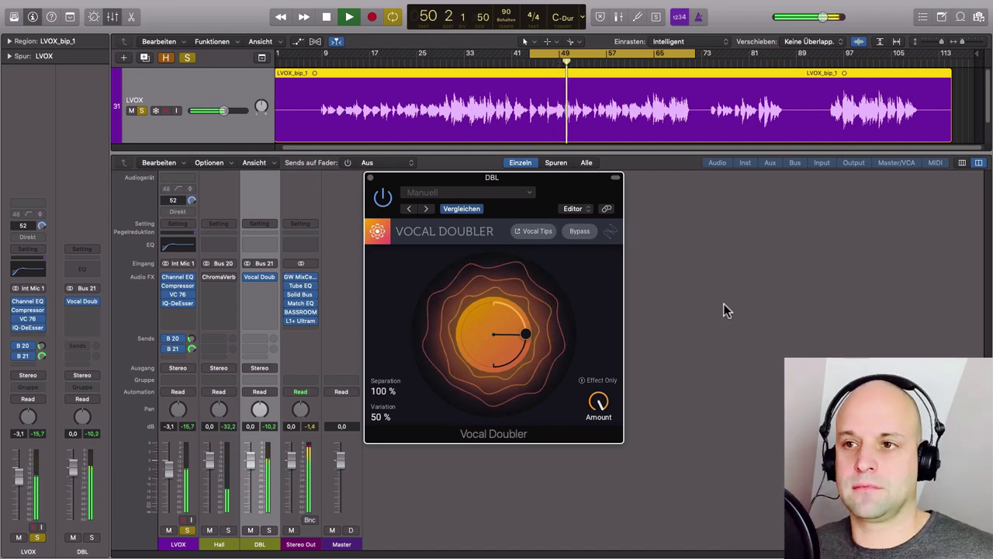
key("space")
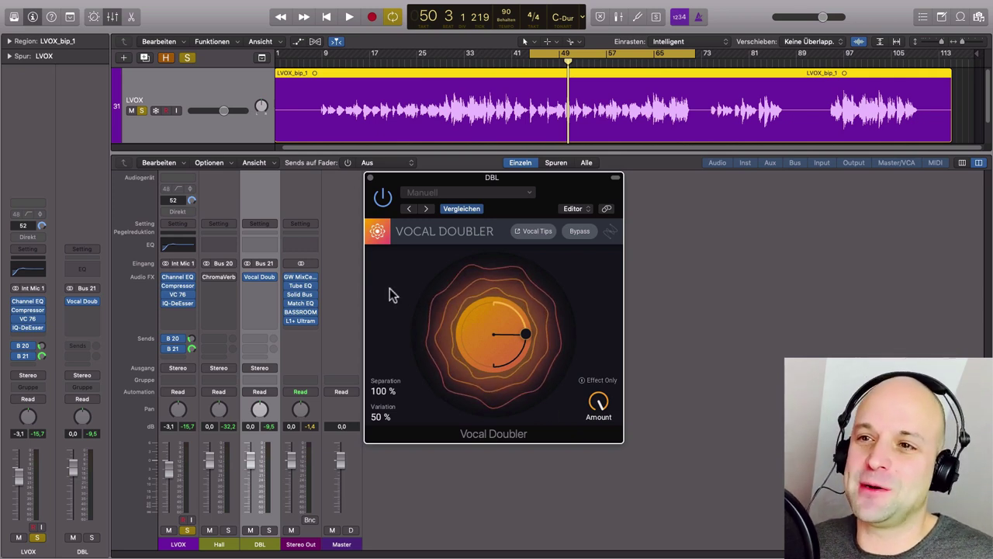
Step: Bypass LVOX's Bus 20 send and turn its Bus 21 send level all the way down
left_click(191, 348)
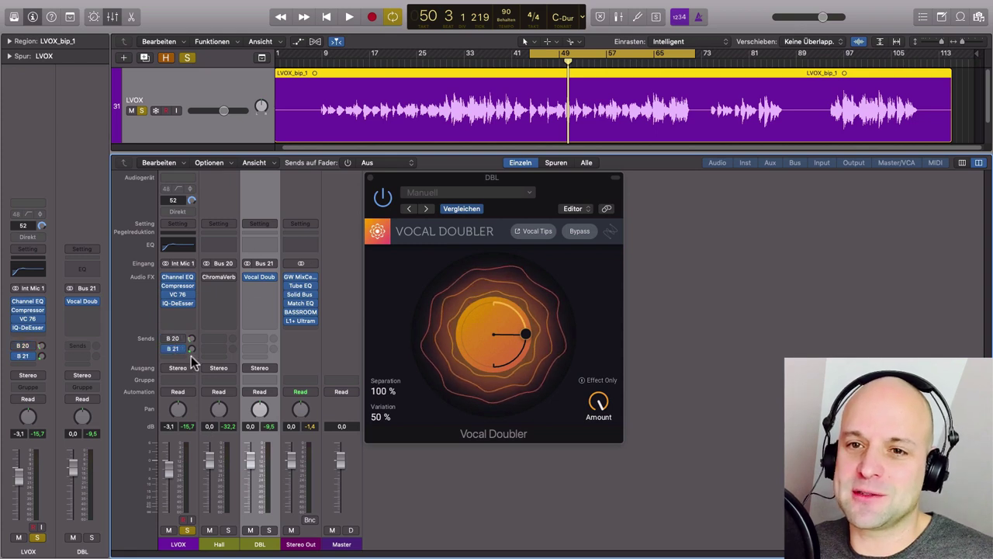
left_click_drag(418, 180, 484, 190)
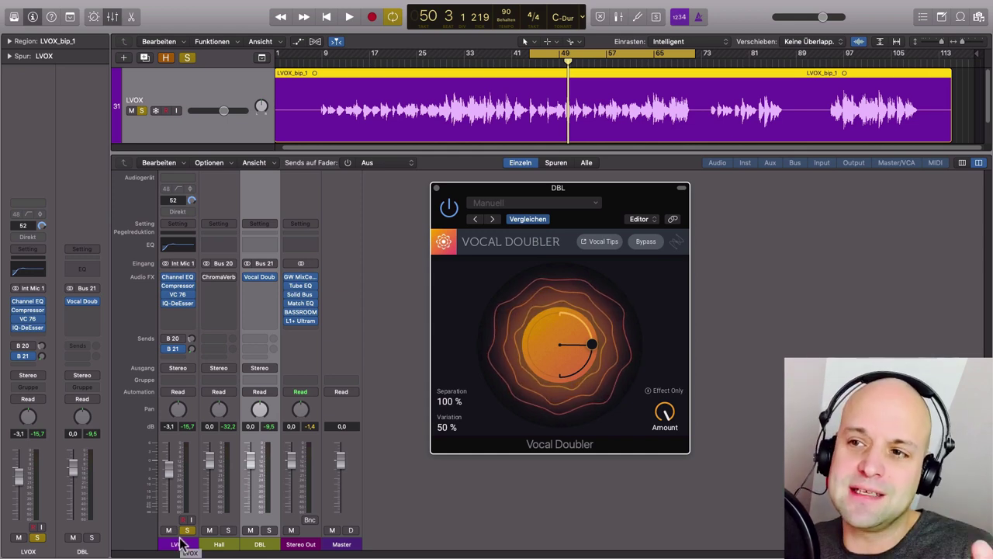
left_click(191, 348)
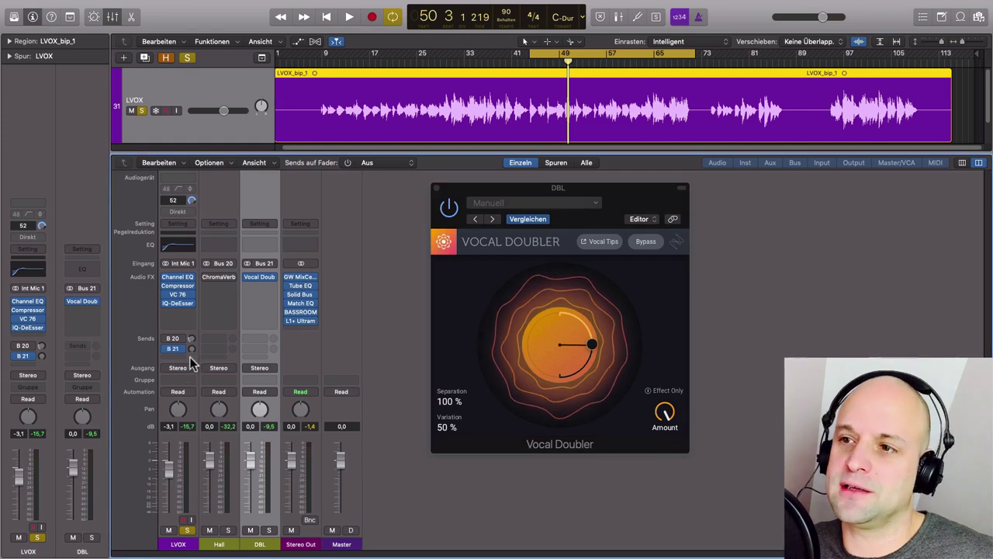
Step: Play the song with LVOX unsoloed and gradually raise its Bus 21 send to blend in the doubling effect
key("space")
left_click(187, 530)
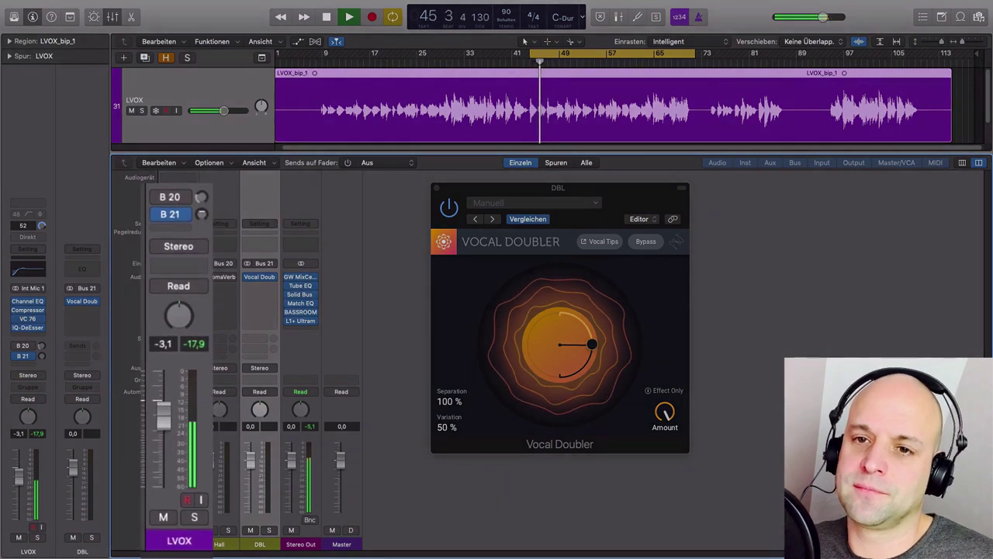
left_click_drag(204, 215, 205, 182)
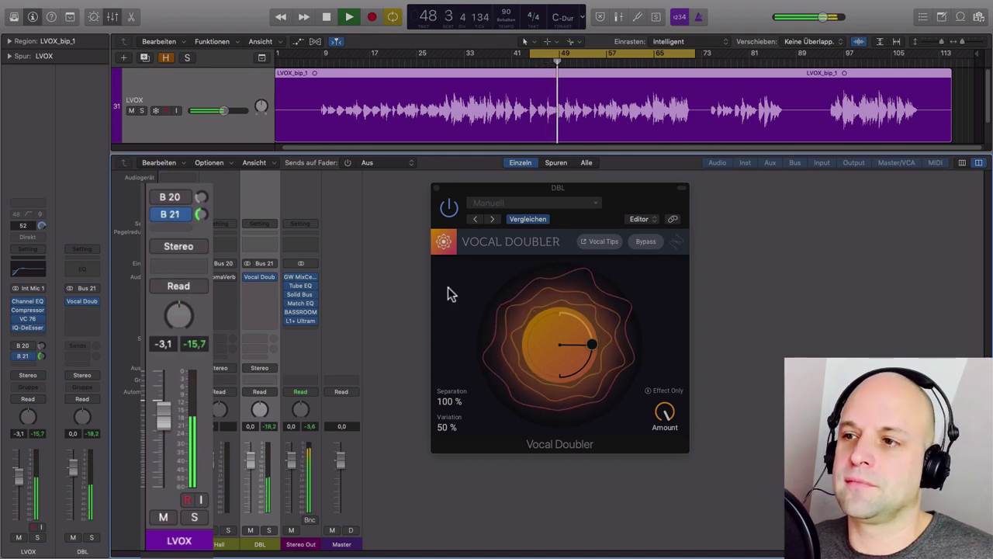
Step: Compare the vocal in the full mix with Vocal Doubler bypassed and re-enabled, and stop playback
left_click(647, 242)
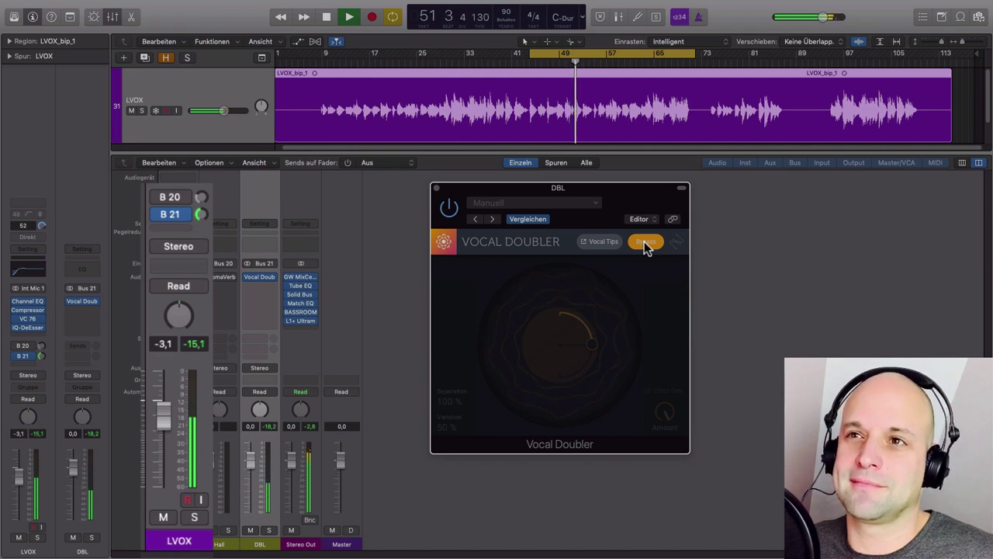
left_click(646, 242)
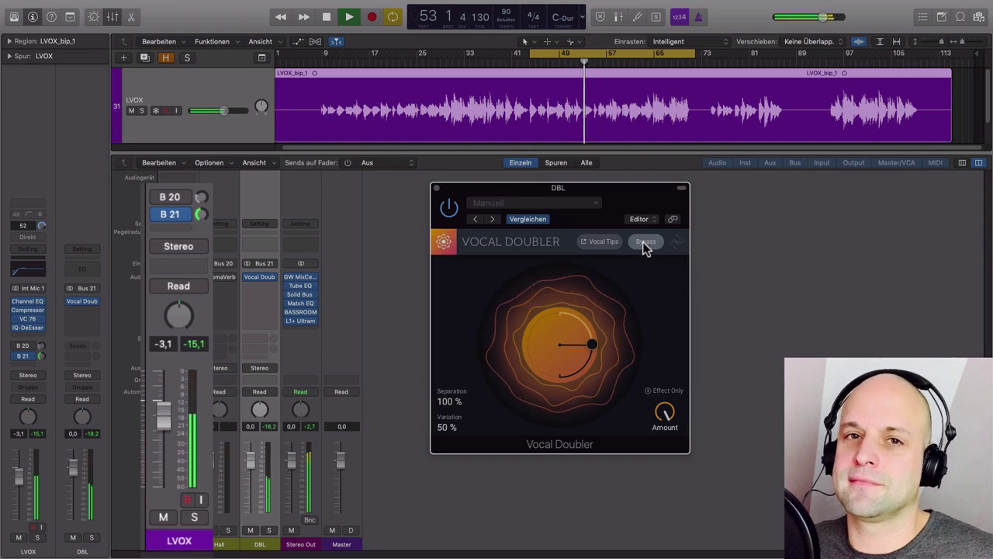
key("space")
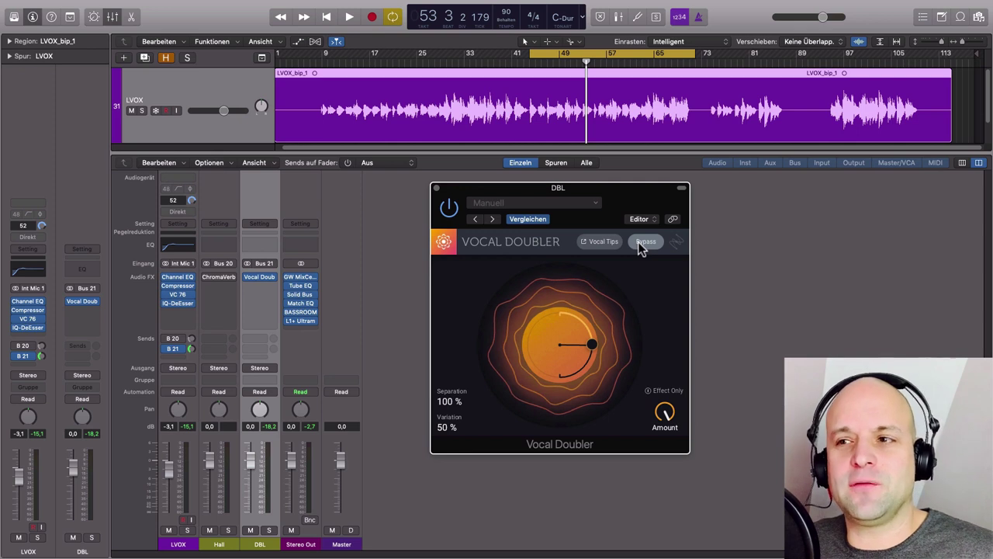
Step: Close the Vocal Doubler window and bypass LVOX's Bus 21 send
left_click(433, 188)
left_click_drag(190, 348, 192, 357)
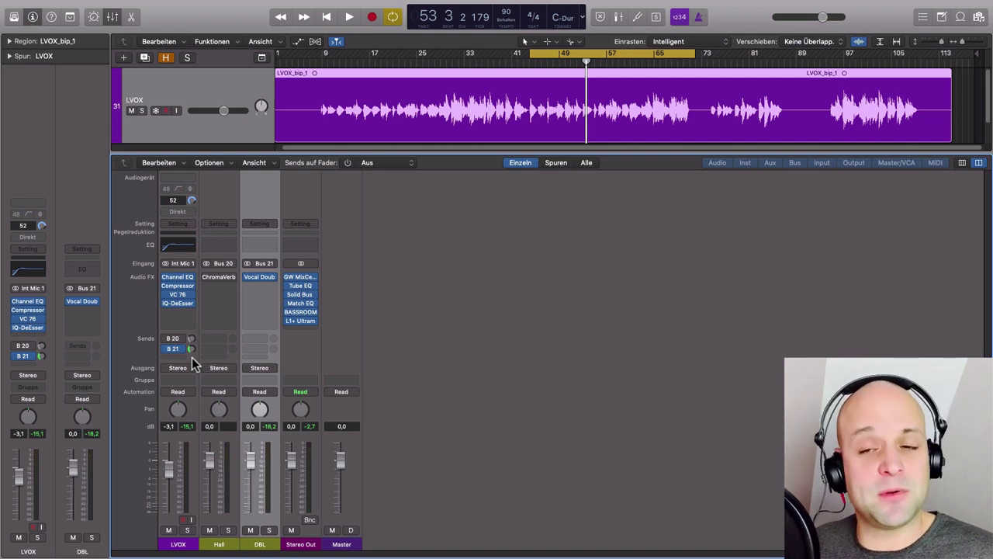
left_click(165, 349)
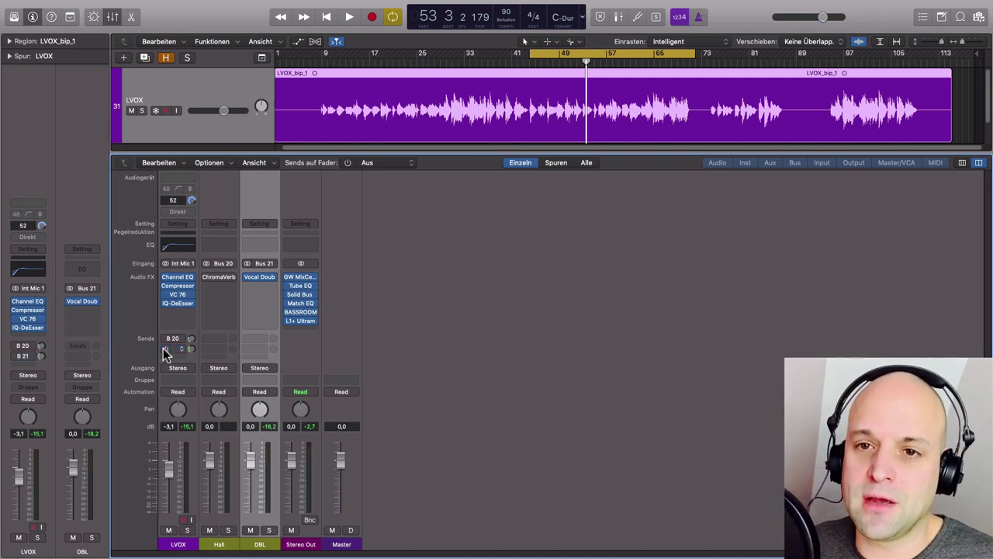
Step: Insert the Chorus modulation effect after IQ-DeEsser on the LVOX channel
left_click(187, 314)
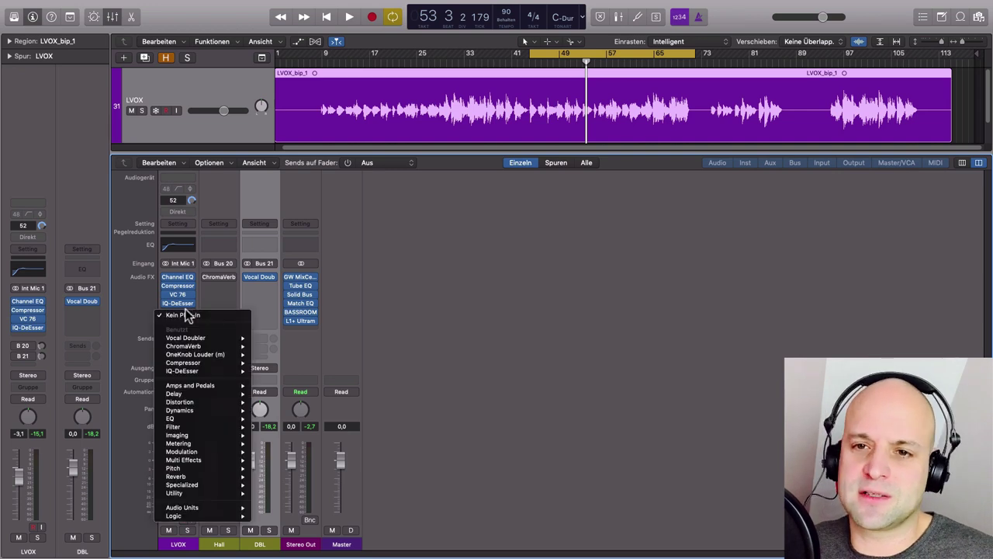
mouse_move(206, 417)
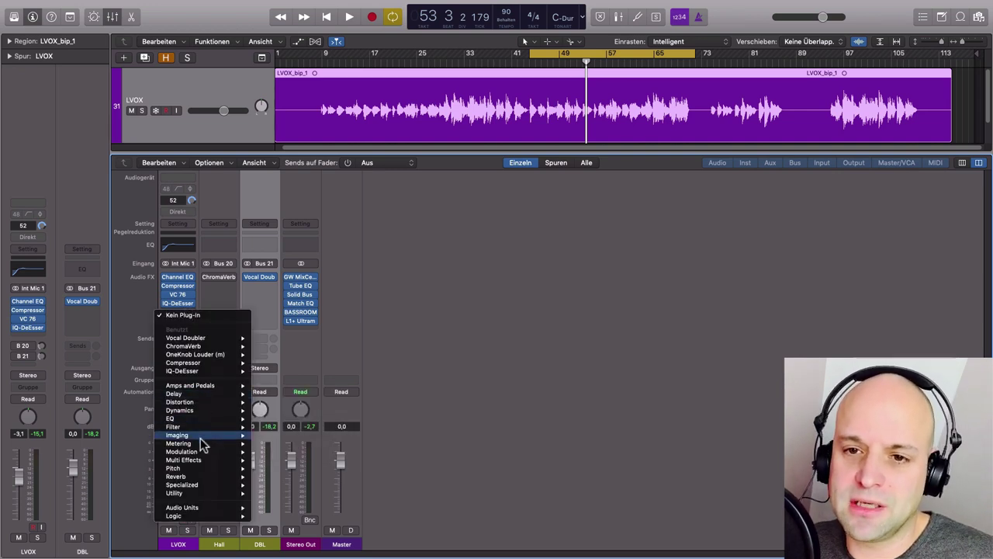
mouse_move(201, 436)
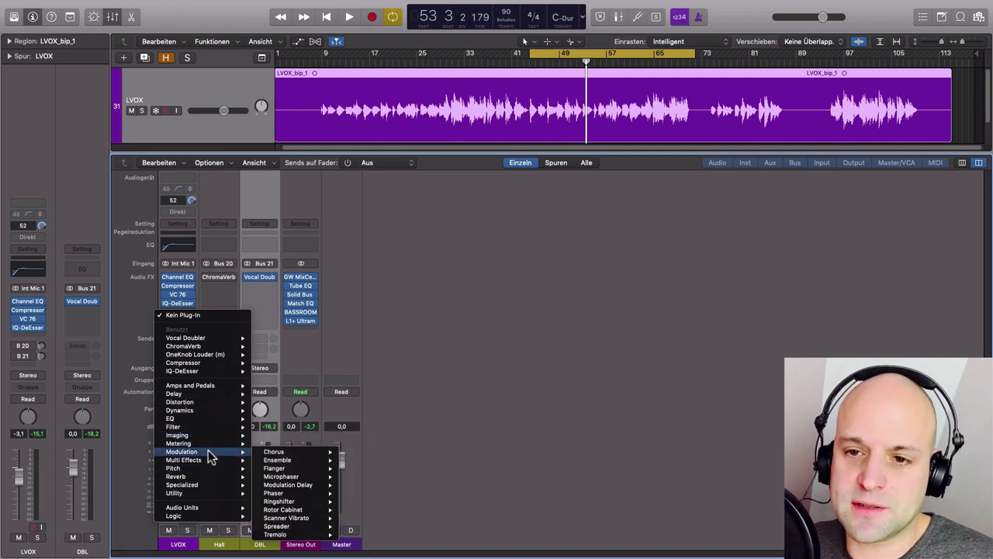
mouse_move(295, 451)
left_click(359, 453)
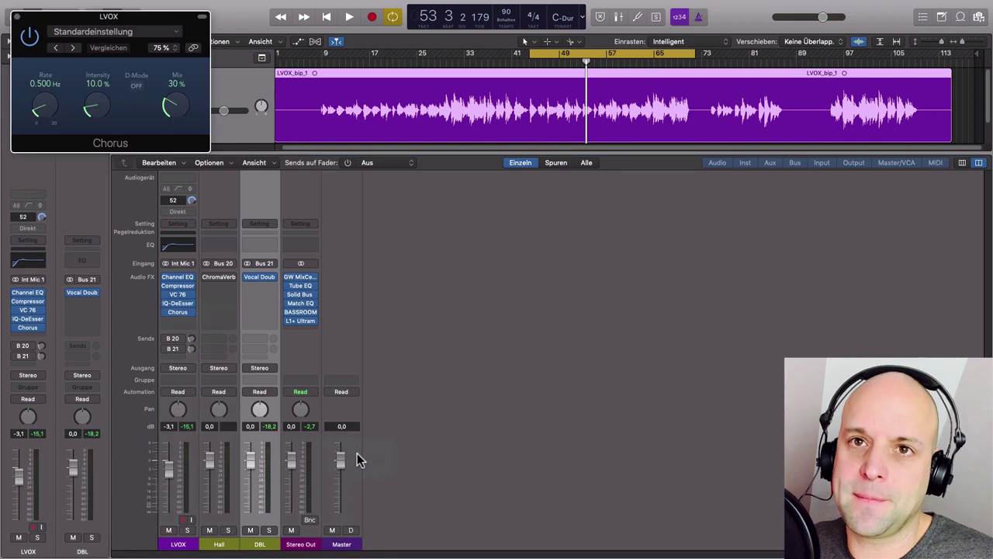
Step: Move the Chorus window clear of the channel strips and set its mix to 0 %
left_click_drag(162, 29, 536, 196)
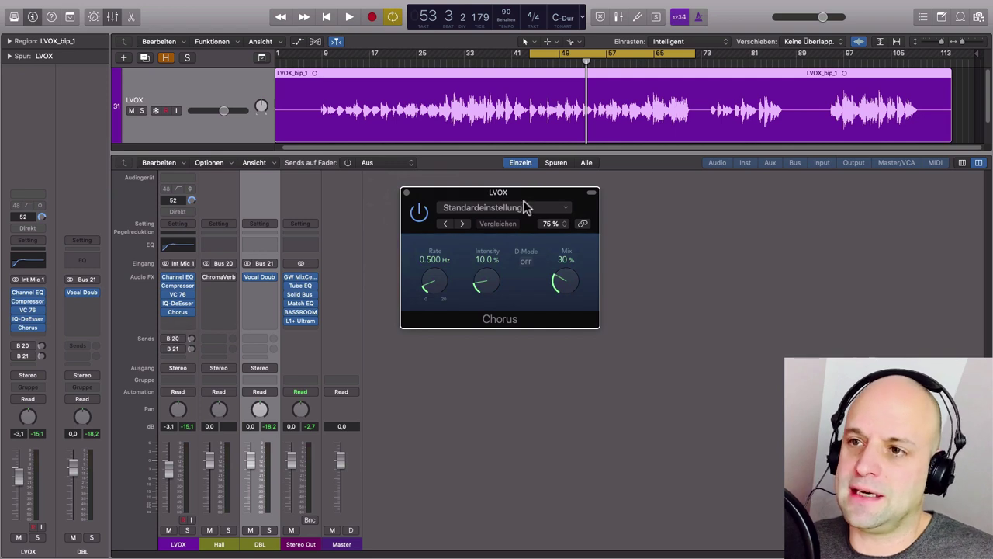
left_click_drag(571, 287, 574, 342)
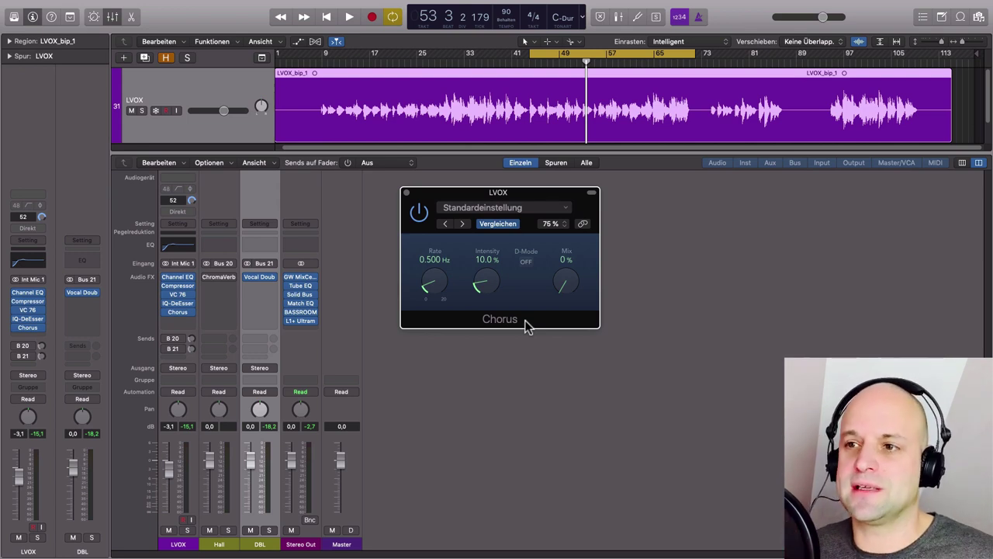
Step: Bypass Vocal Doubler on the DBL channel and leave the Chorus mix on LVOX at 0 %
left_click(247, 278)
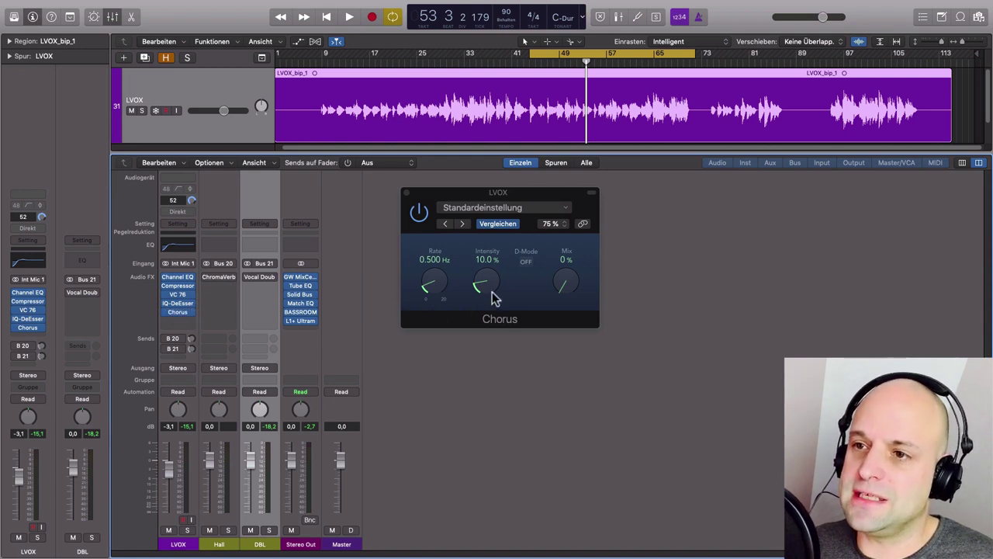
left_click_drag(568, 291, 553, 251)
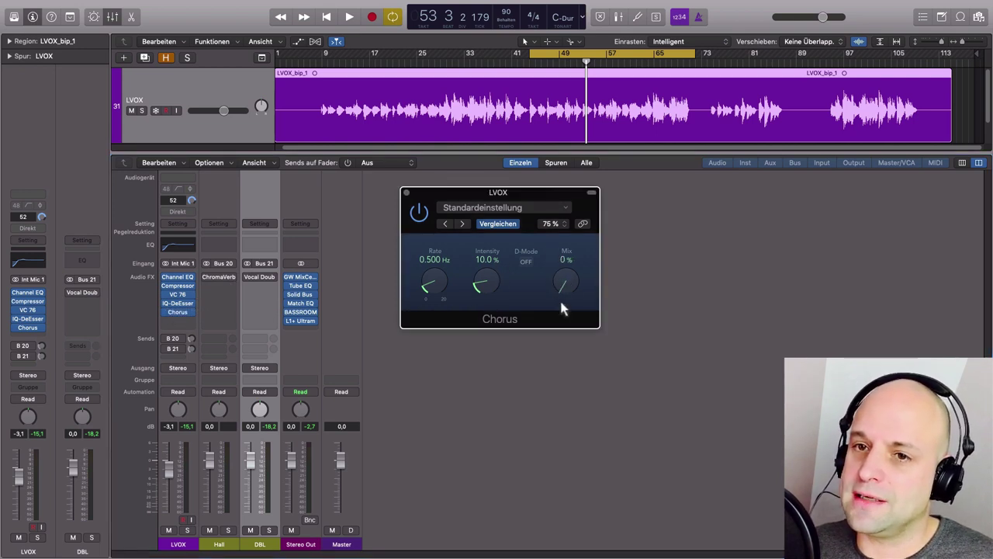
mouse_move(566, 290)
left_mouse_down()
mouse_move(558, 237)
mouse_move(567, 299)
left_mouse_up()
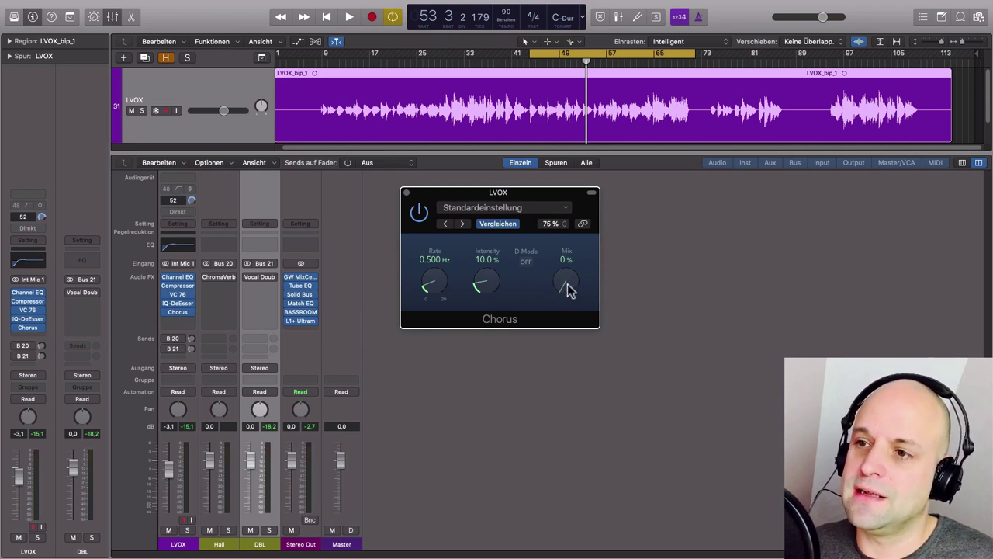
Step: Solo LVOX, play from bar 44 while raising the Chorus mix to 75 %, and stop playback
left_click(531, 63)
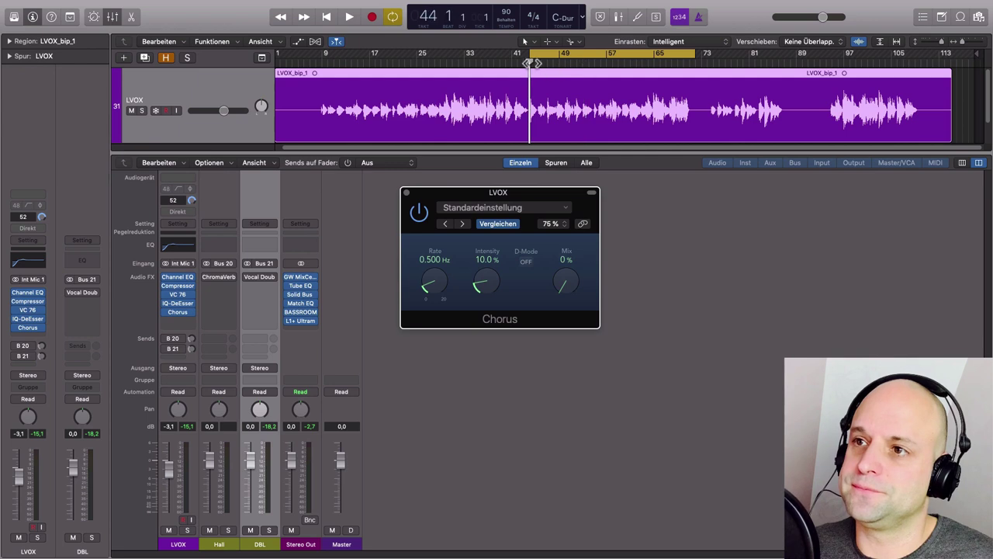
left_click(187, 530)
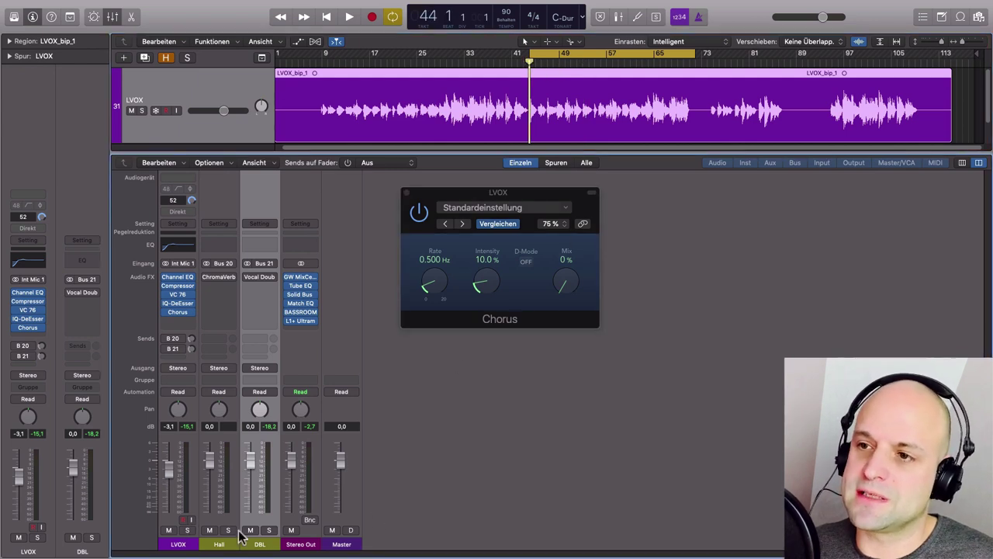
key("space")
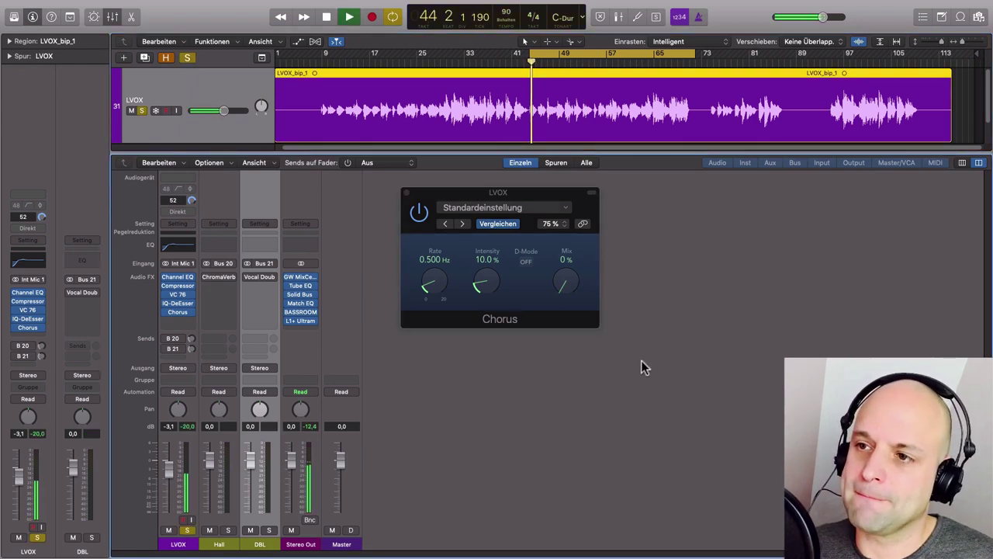
left_click_drag(566, 284, 548, 182)
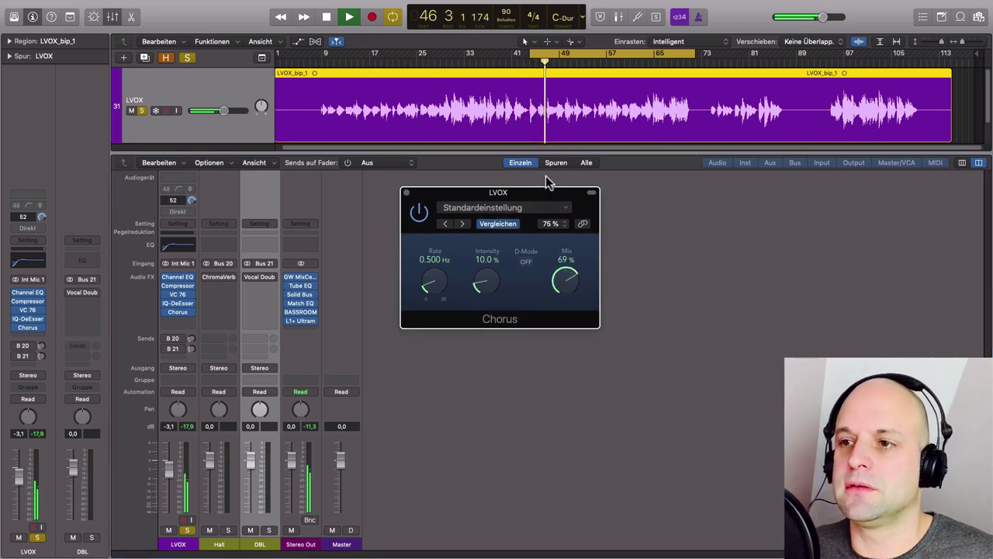
left_click_drag(566, 285, 569, 280)
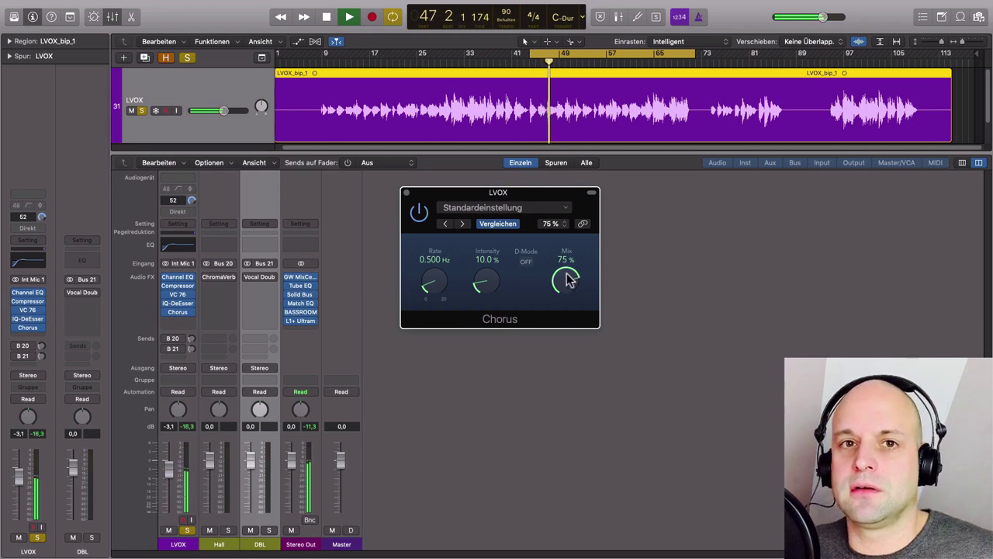
key("space")
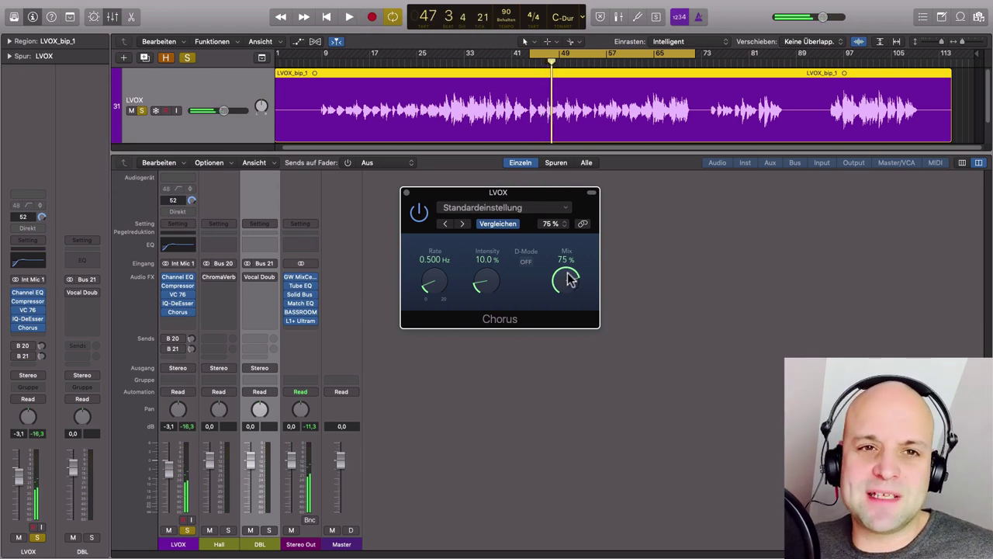
Step: Unsolo LVOX, lower the Chorus mix to 8 %, and raise it to 30 % while playing the full mix
left_click_drag(568, 285, 574, 337)
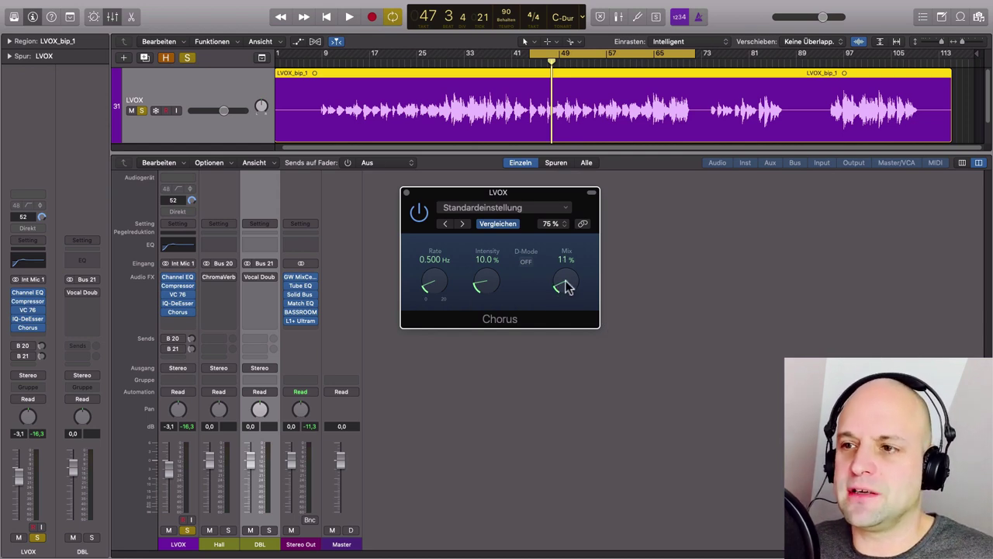
left_click(188, 531)
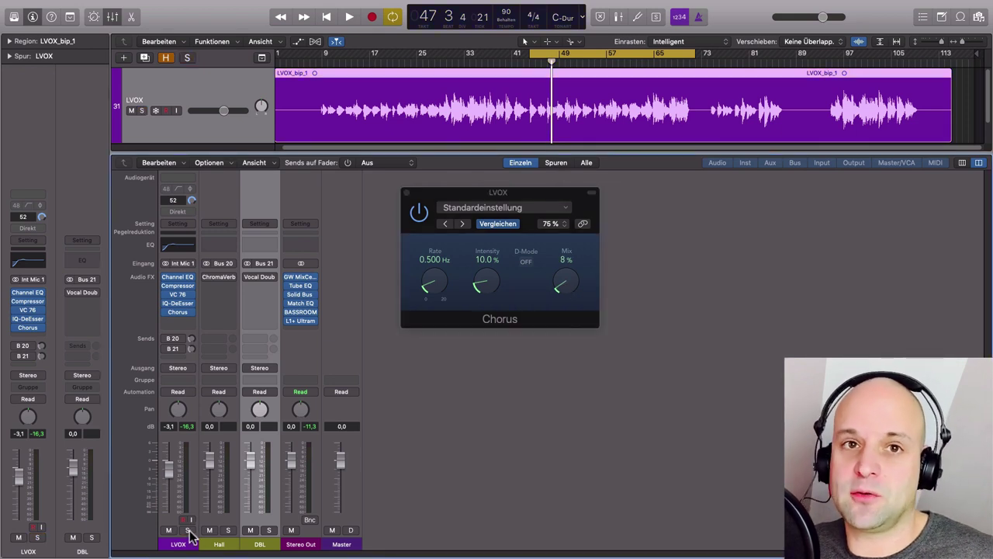
key("space")
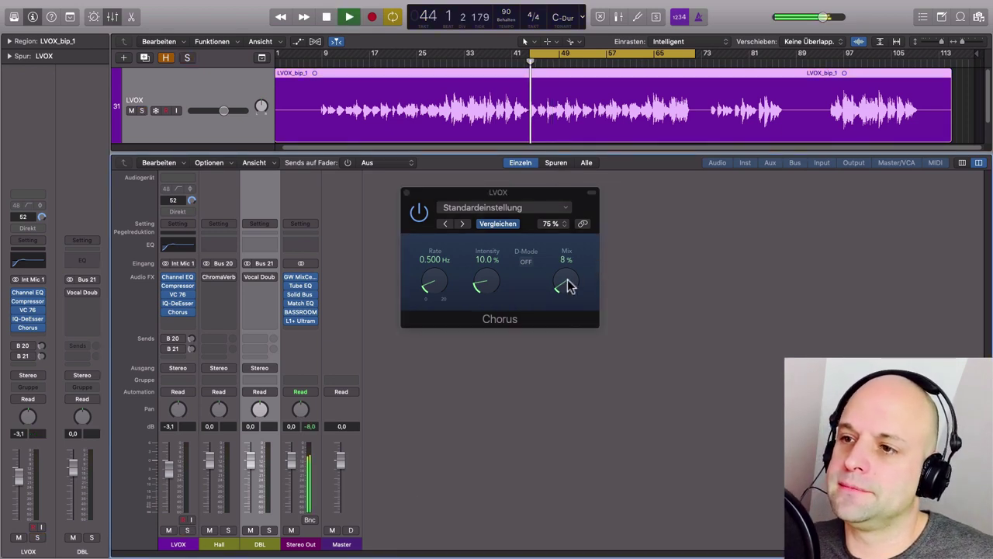
mouse_move(566, 284)
left_mouse_down()
mouse_move(572, 299)
mouse_move(550, 227)
mouse_move(531, 208)
mouse_move(534, 291)
mouse_move(560, 286)
mouse_move(559, 297)
left_mouse_up()
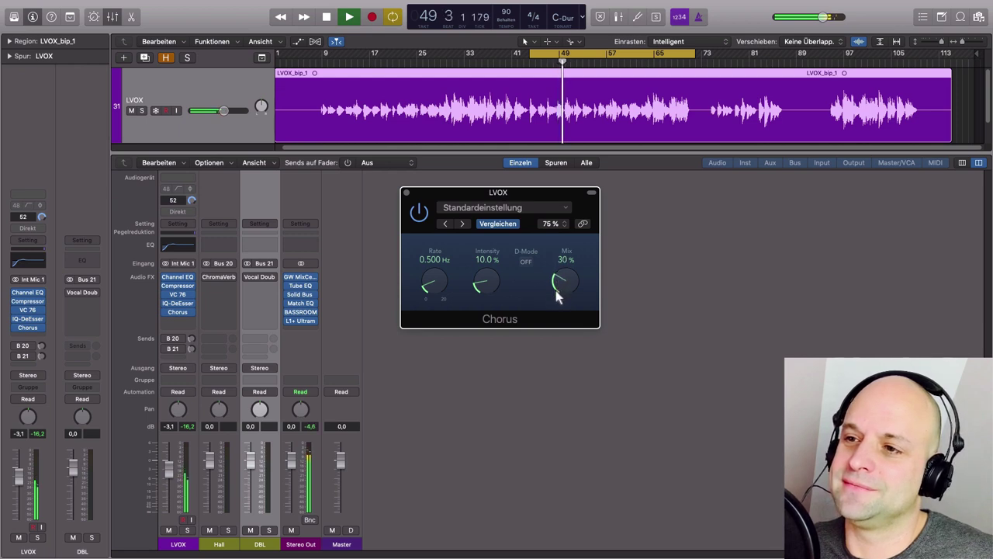
Step: Compare the vocal in the full mix with Chorus bypassed and re-enabled, and stop playback
left_click(419, 211)
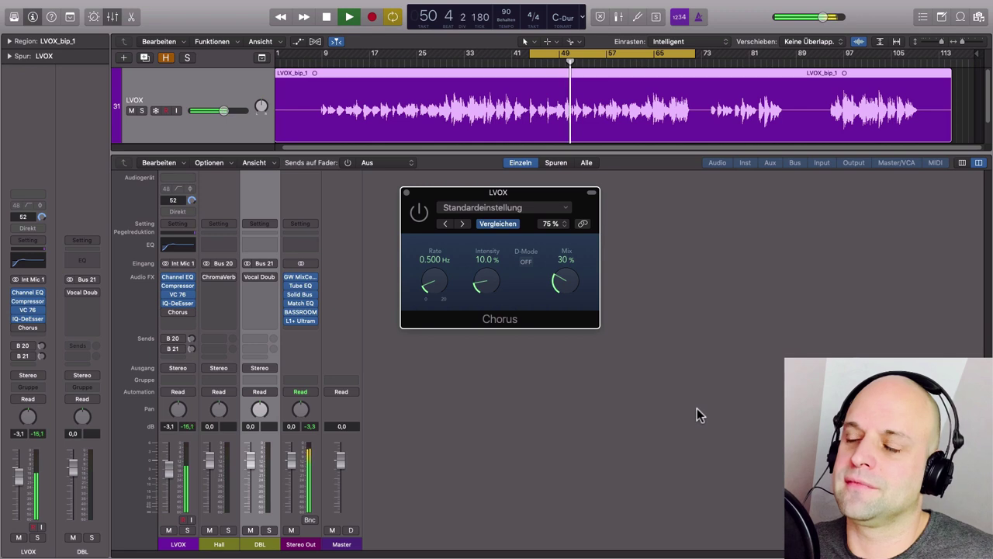
left_click(419, 213)
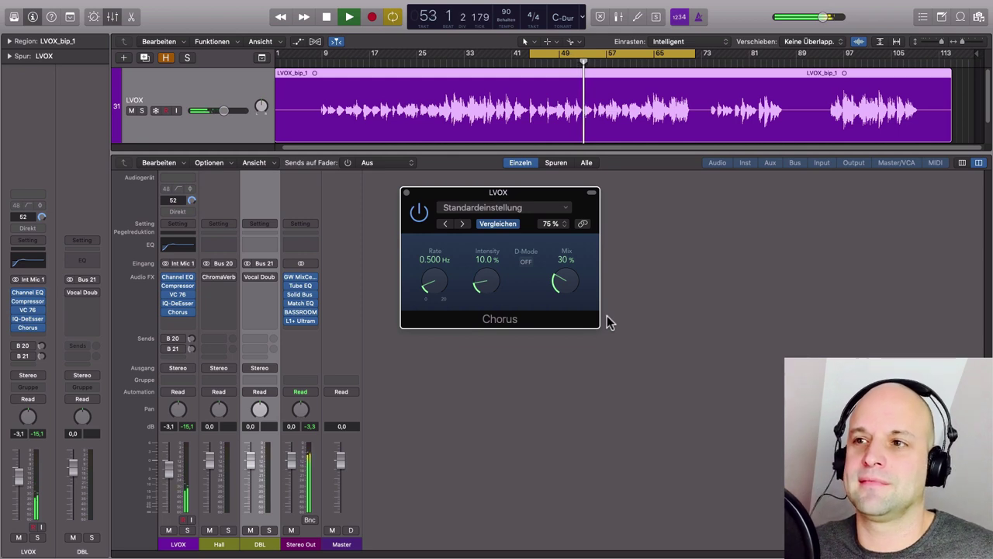
key("space")
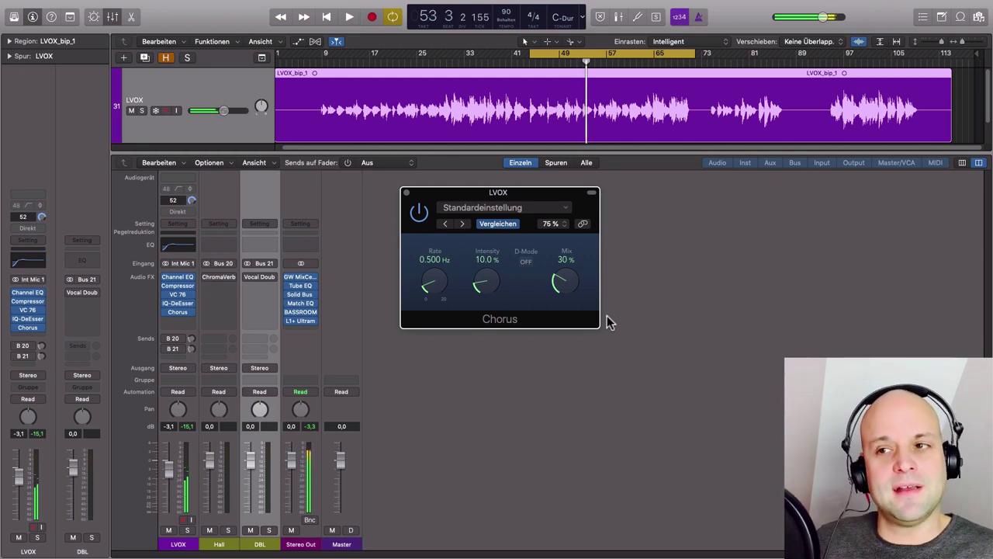
Step: Set the Chorus mix to 20 %, close its window, and bypass it on the LVOX channel
left_click_drag(560, 284, 560, 287)
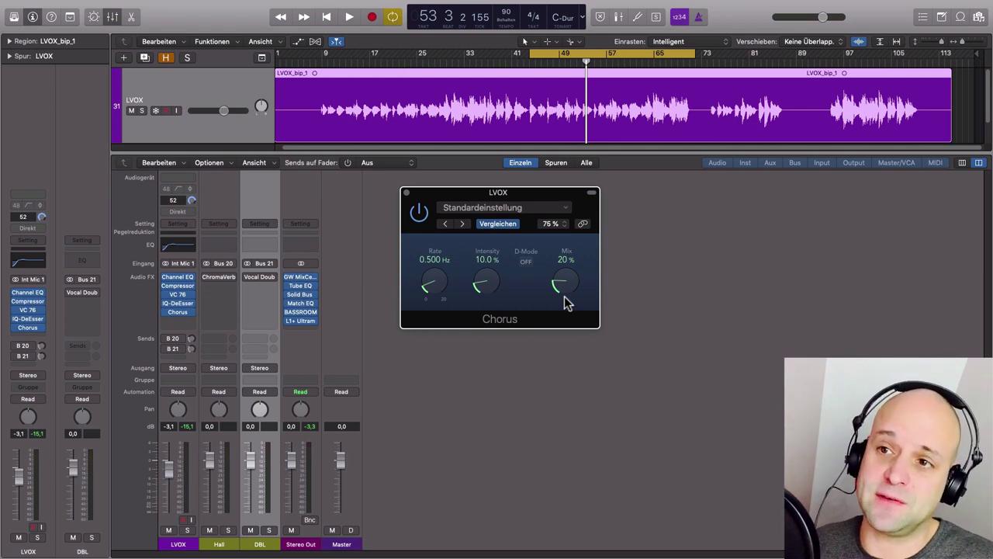
left_click(405, 193)
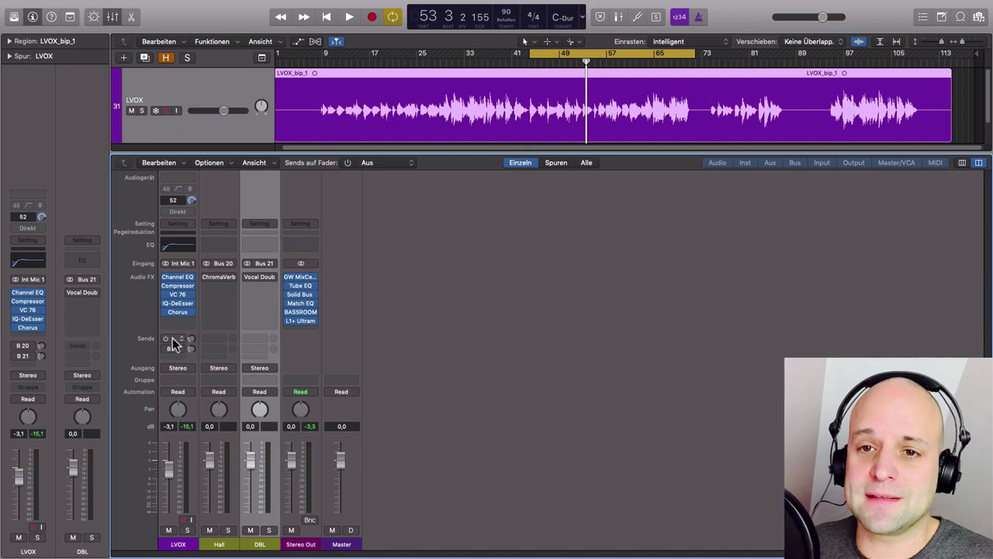
left_click(166, 310)
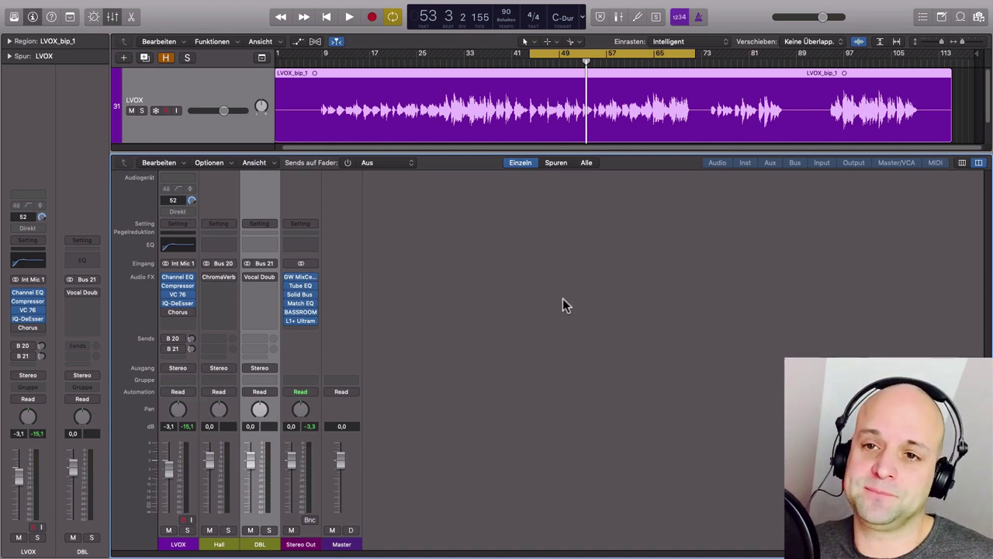
Step: During playback, re-enable Chorus and the Bus 20 send with ChromaVerb, and place both effect windows next to each other
key("space")
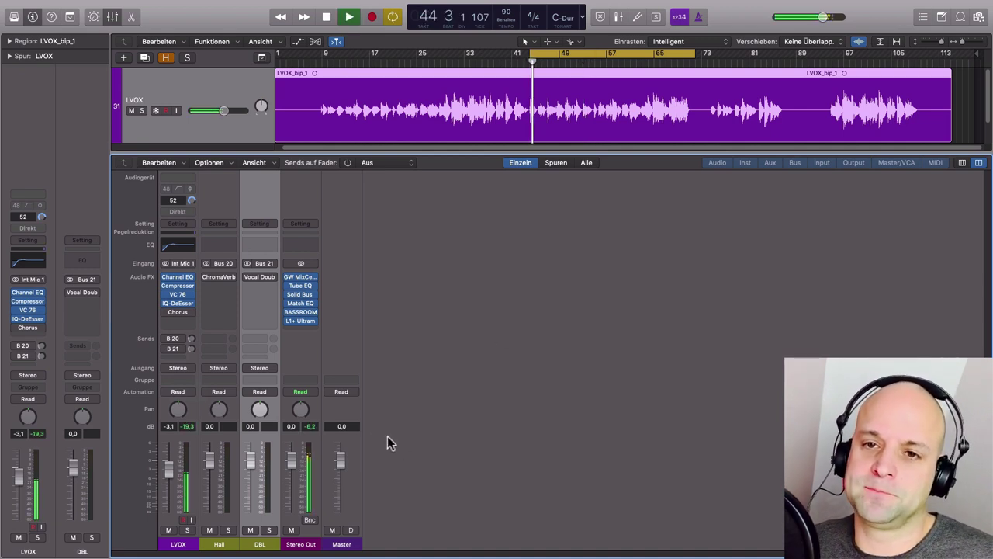
left_click(179, 314)
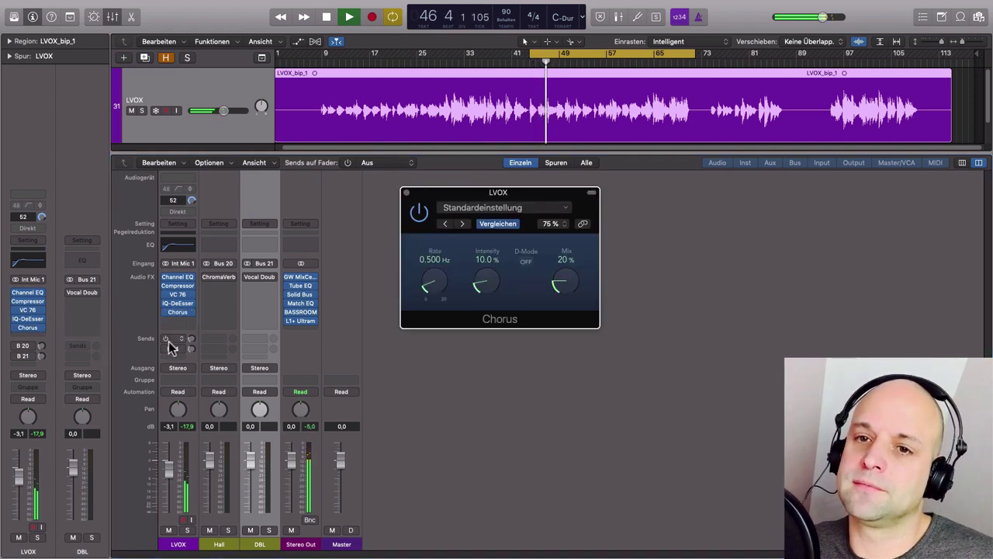
left_click(169, 342)
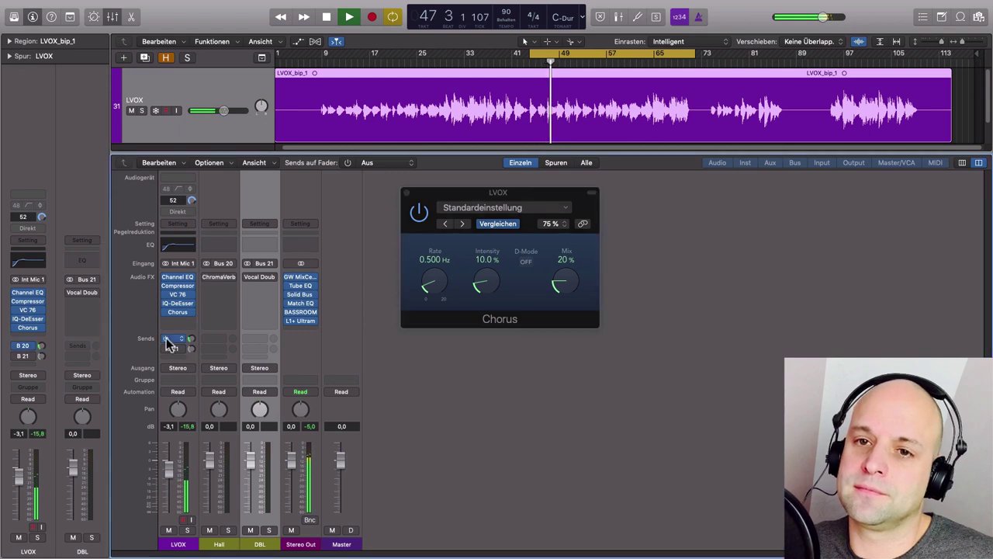
left_click(219, 279)
left_click_drag(601, 238, 800, 204)
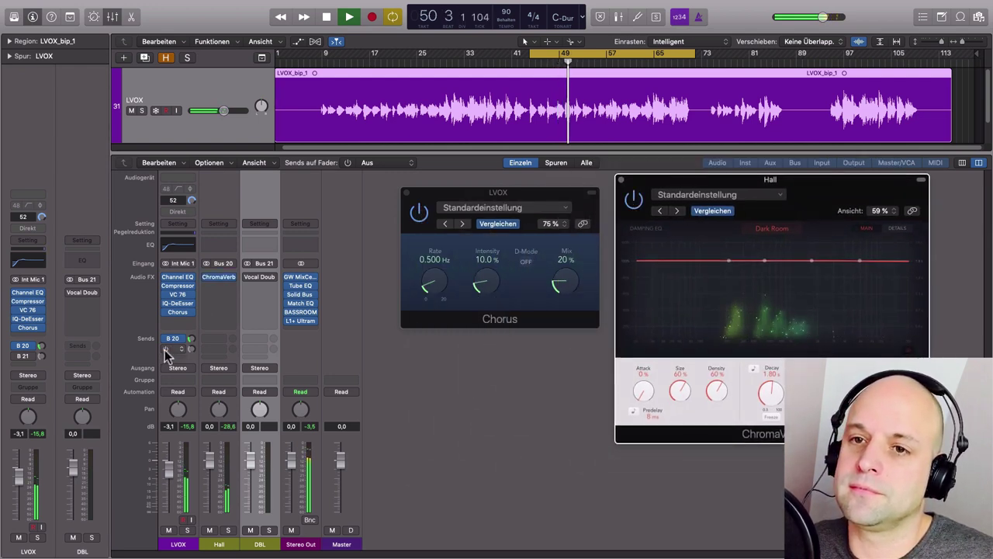
Step: Re-enable LVOX's Bus 21 send with Vocal Doubler and line up its window beside Chorus and ChromaVerb
left_click(170, 351)
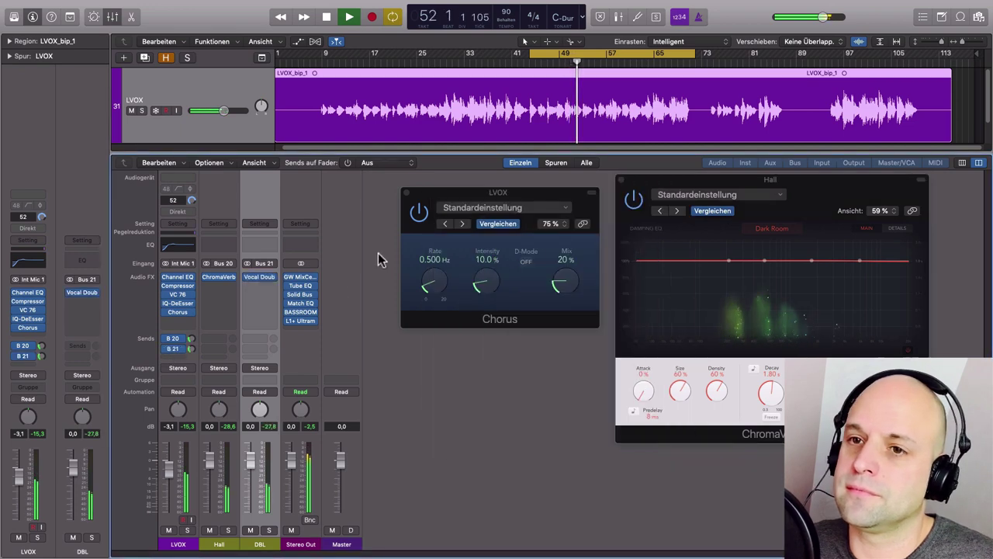
left_click(256, 277)
left_click_drag(623, 205, 321, 198)
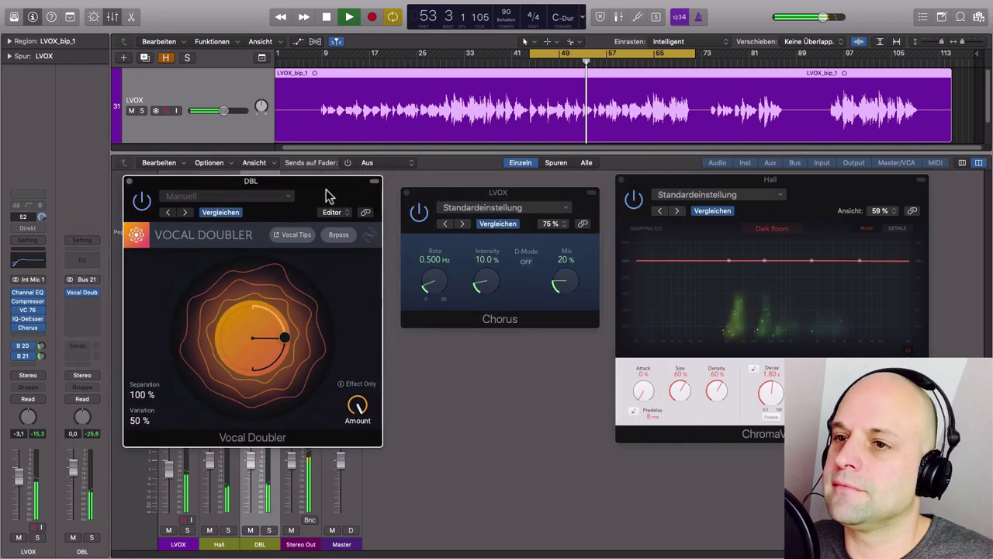
left_click_drag(488, 192, 499, 178)
left_click_drag(349, 192, 378, 188)
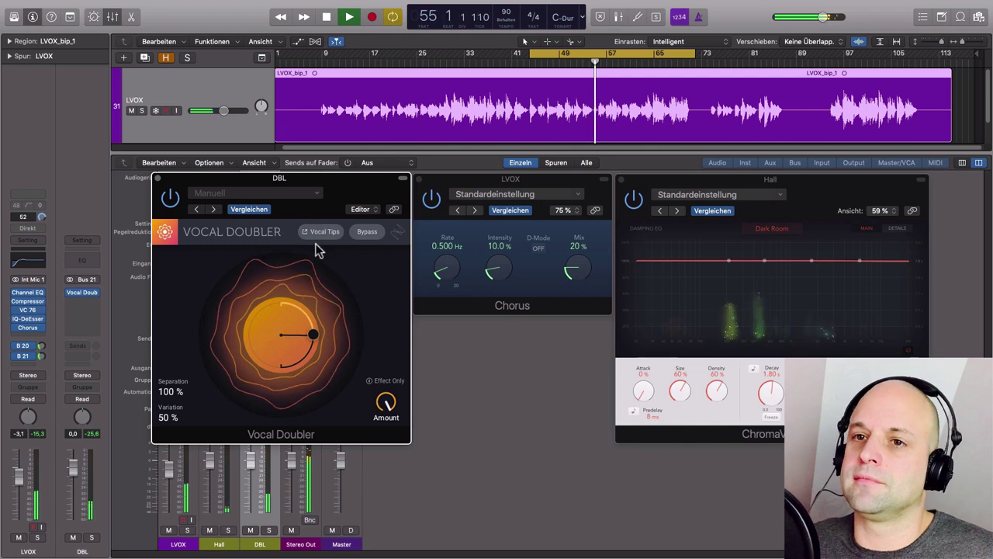
Step: Bypass Vocal Doubler, Chorus and ChromaVerb together during playback, and re-enable all three to compare the mix
left_click(432, 198)
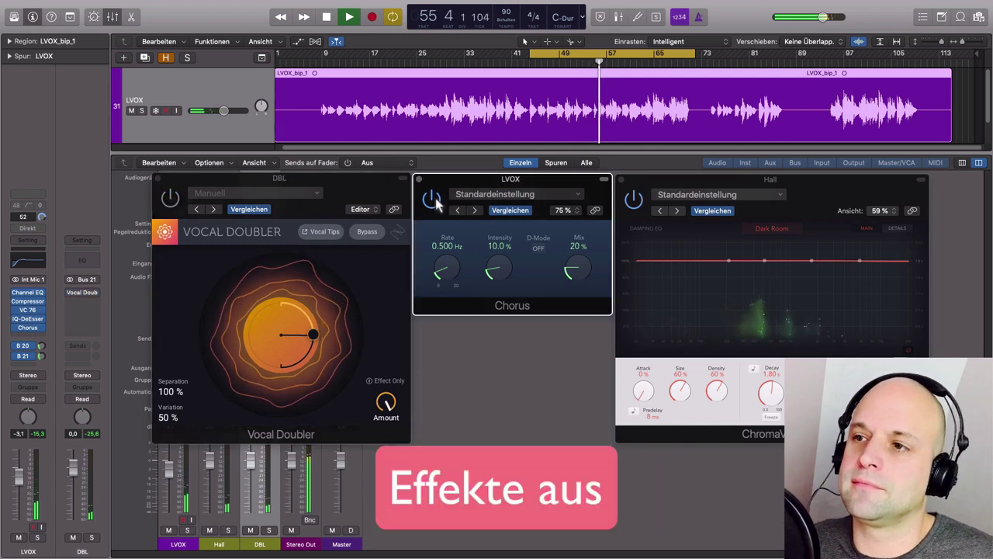
left_click(633, 200)
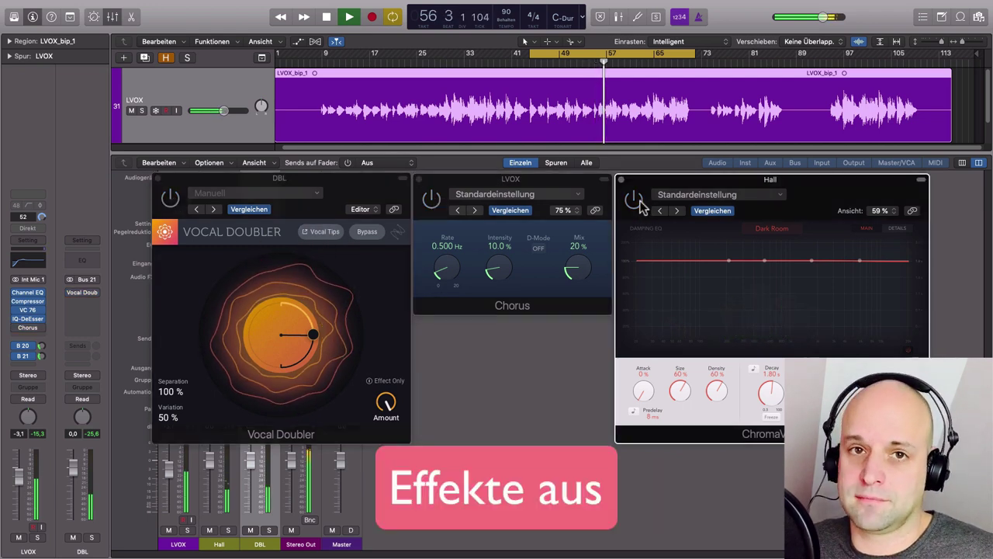
left_click(634, 200)
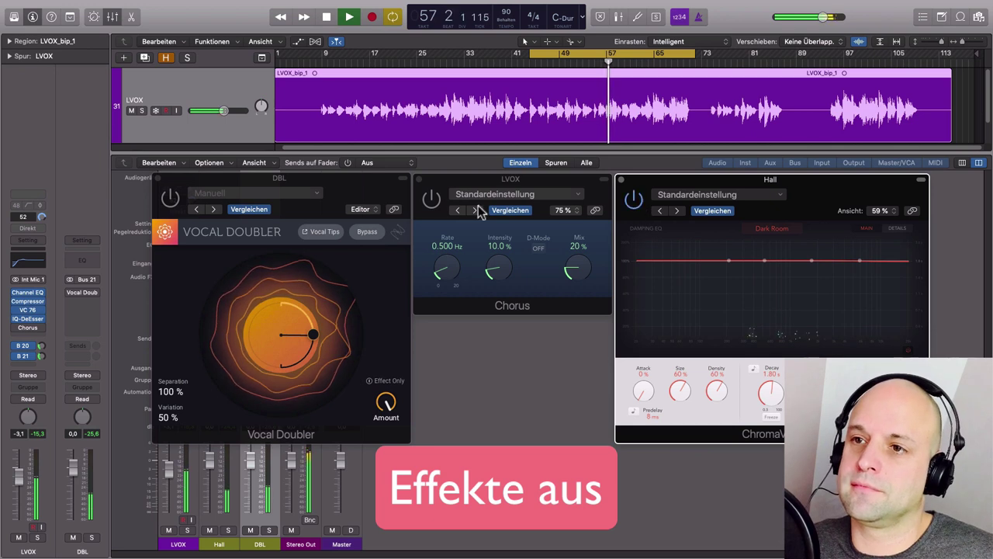
left_click(431, 199)
left_click(170, 200)
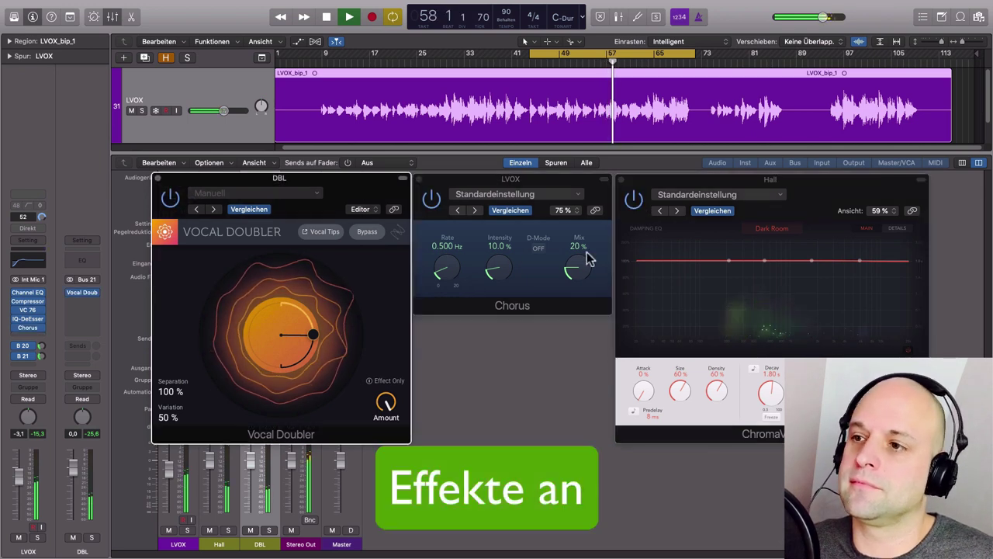
Step: Move the Vocal Doubler window clear of LVOX's sends, fine-tune the send levels, and stop playback
left_click_drag(322, 194, 387, 308)
left_click_drag(191, 339, 191, 346)
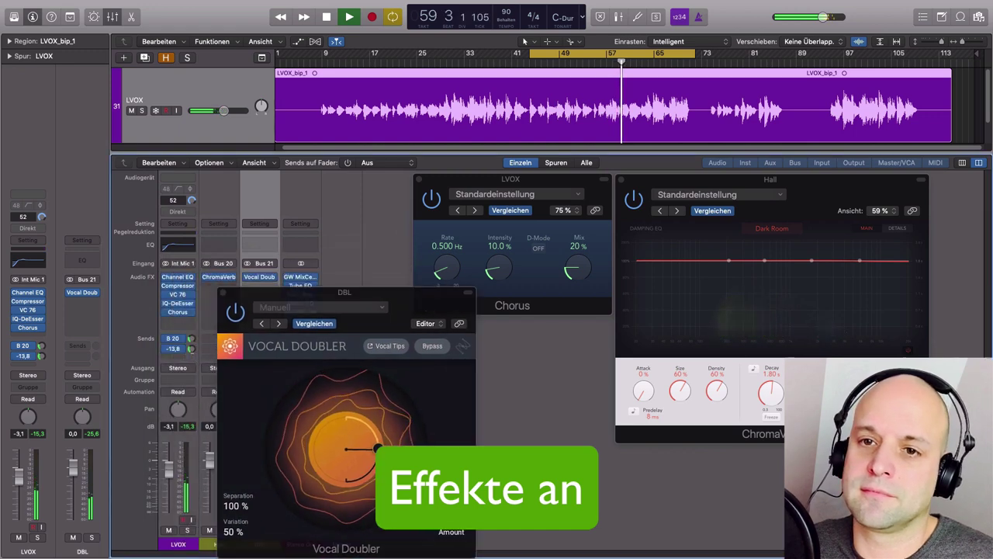
key("space")
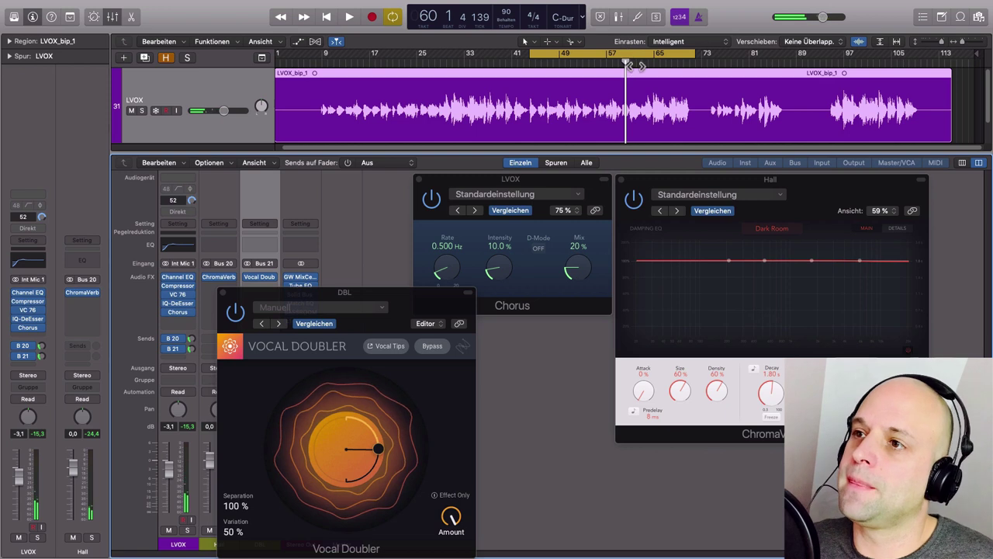
Step: Resume playback and compare the mix again with all three vocal effects switched off and back on
key("space")
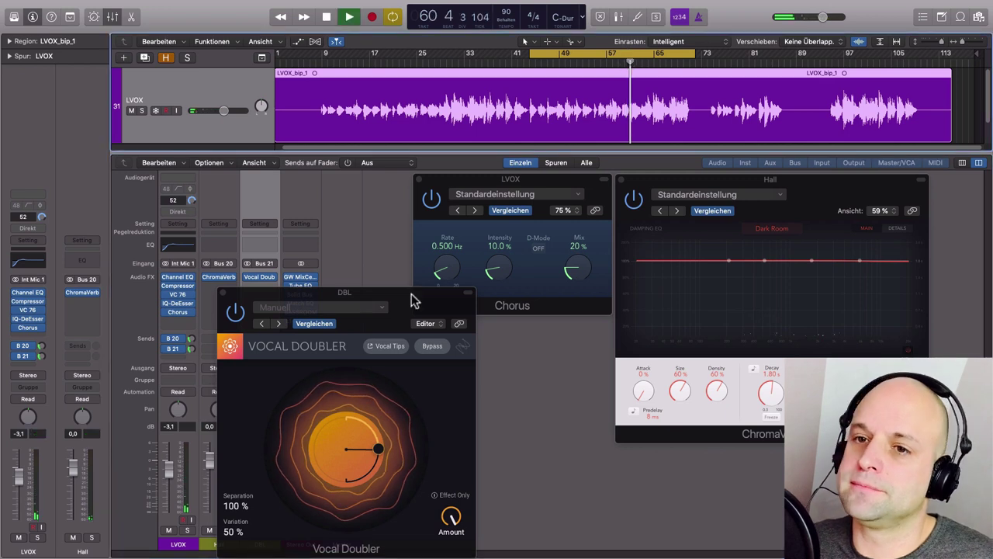
left_click(241, 318)
left_click(432, 199)
left_click(633, 200)
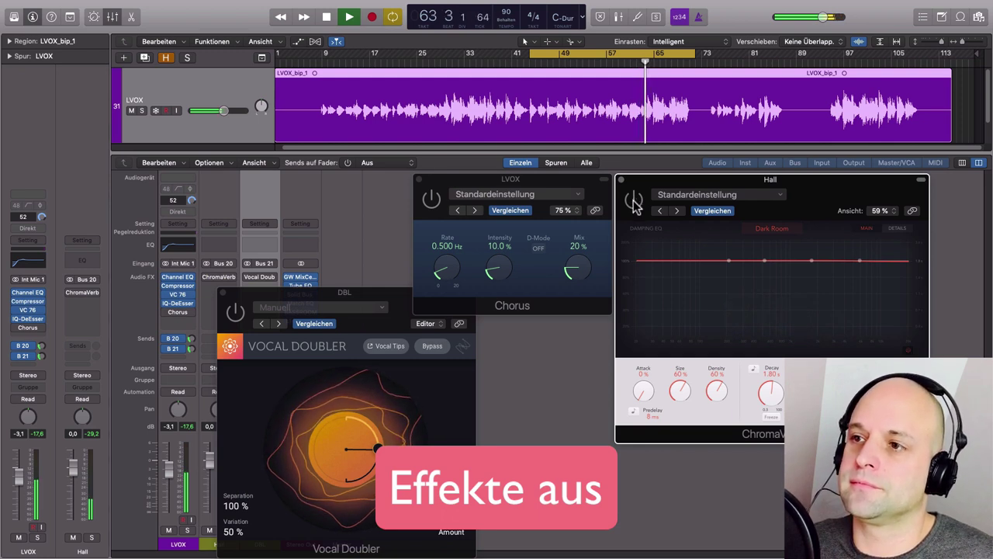
left_click(633, 199)
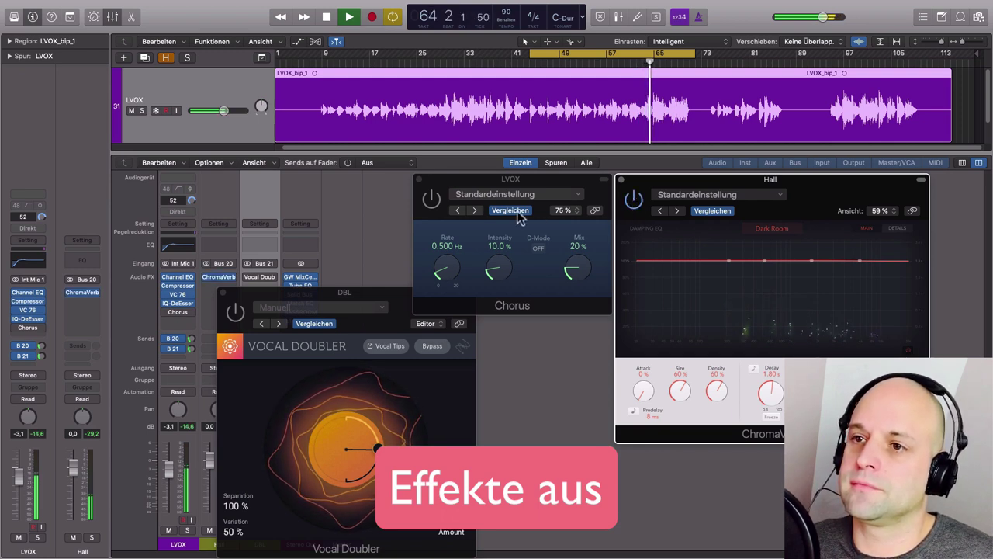
left_click(431, 200)
left_click(235, 311)
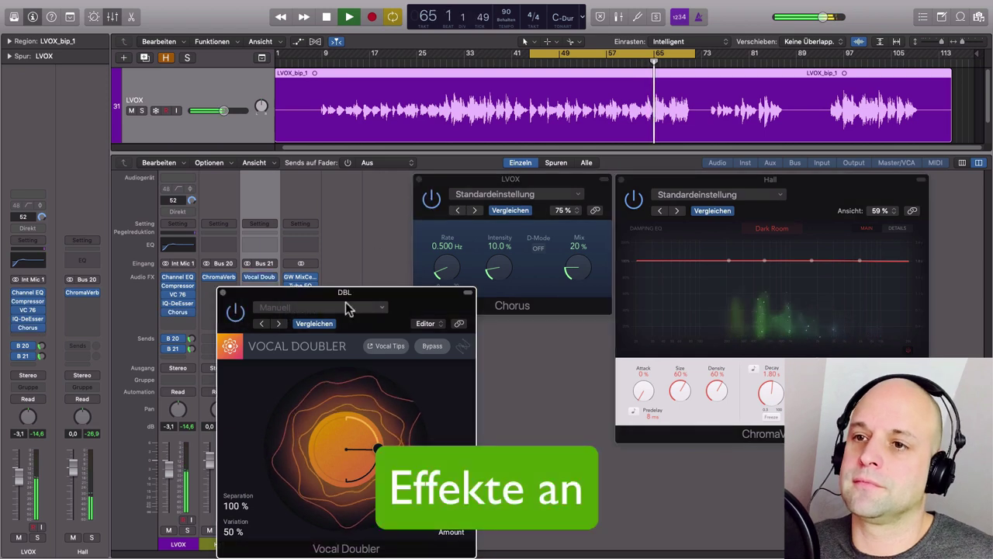
Step: Shift the Vocal Doubler window slightly aside and readjust LVOX's Bus 20 reverb send level by ear
left_click_drag(432, 291, 447, 292)
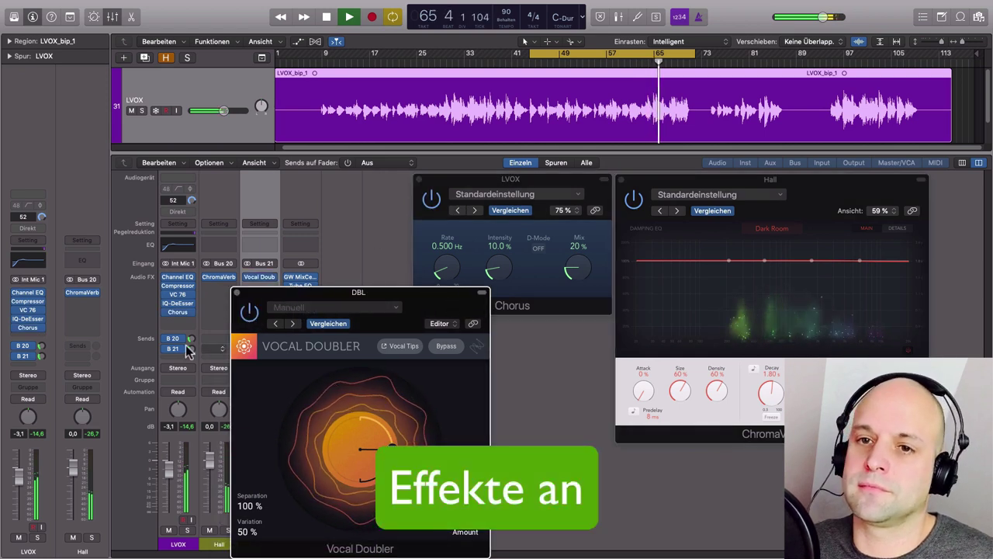
left_click_drag(190, 339, 191, 357)
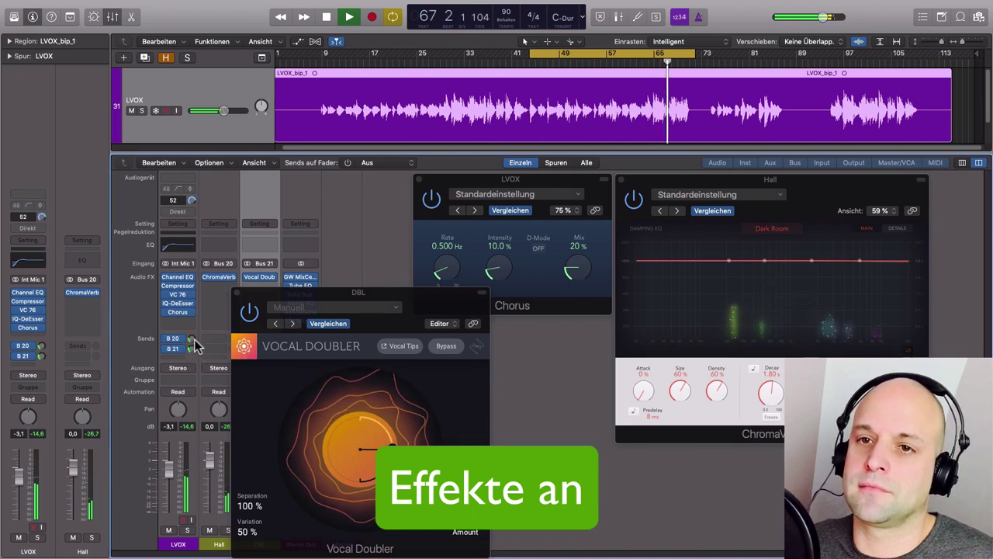
left_click_drag(194, 343, 194, 338)
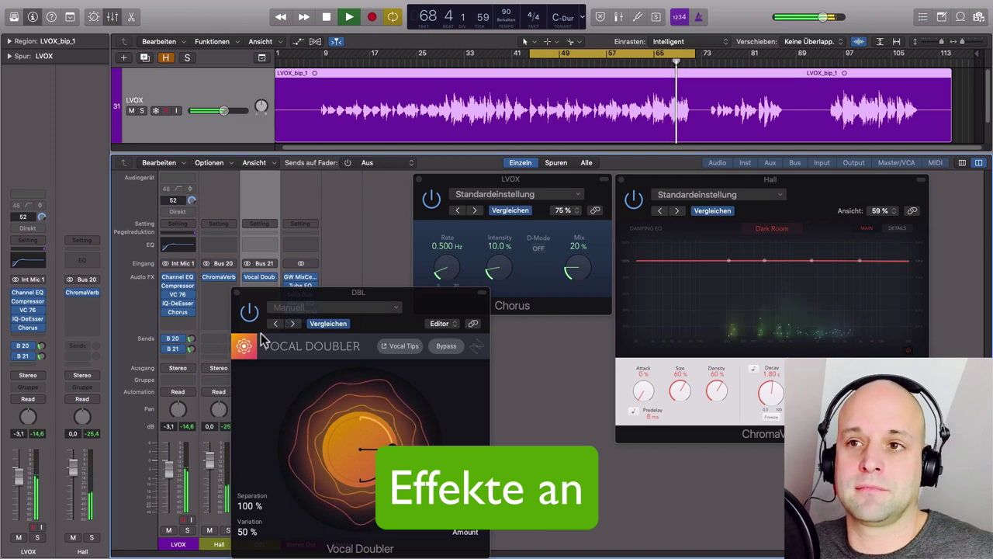
Step: Bypass Vocal Doubler, Chorus and ChromaVerb to hear the dry vocal in the mix, and stop playback
left_click(430, 198)
left_click(633, 200)
key("space")
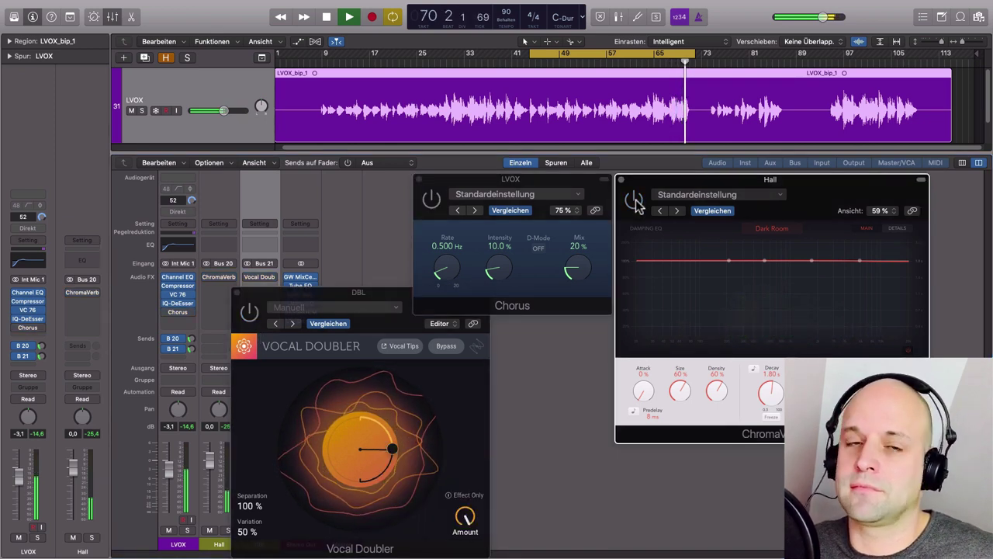